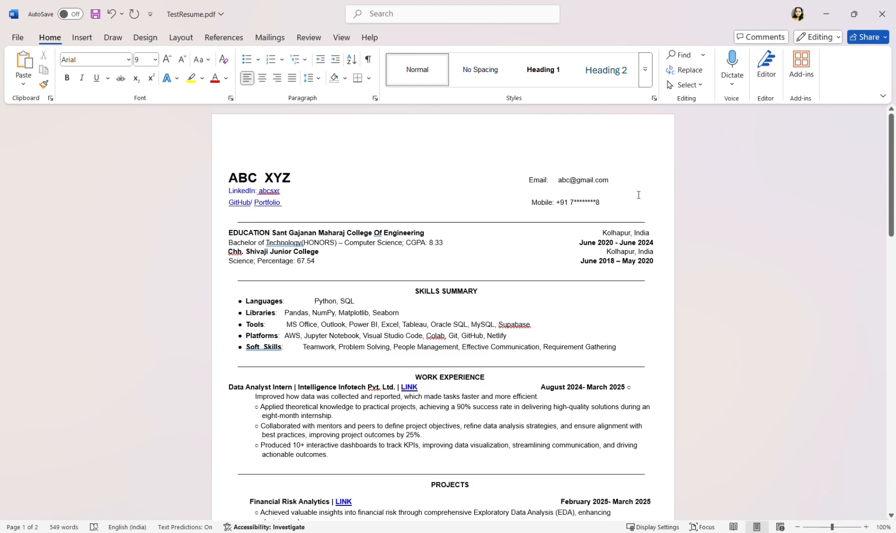
Step: Add the line 'City: Kolhapur, India' below the email in the resume header and set its text colour to black
key(Return)
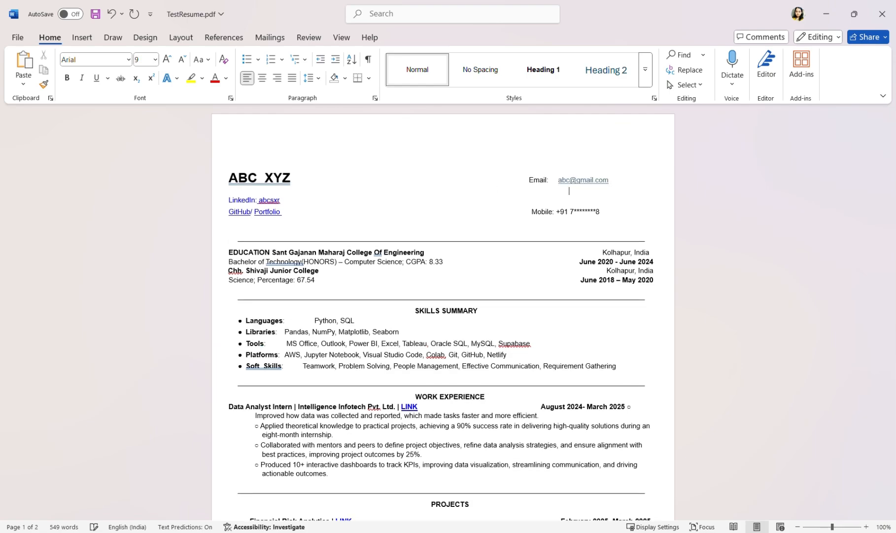
text(City: Kolhapur, India)
click(545, 197)
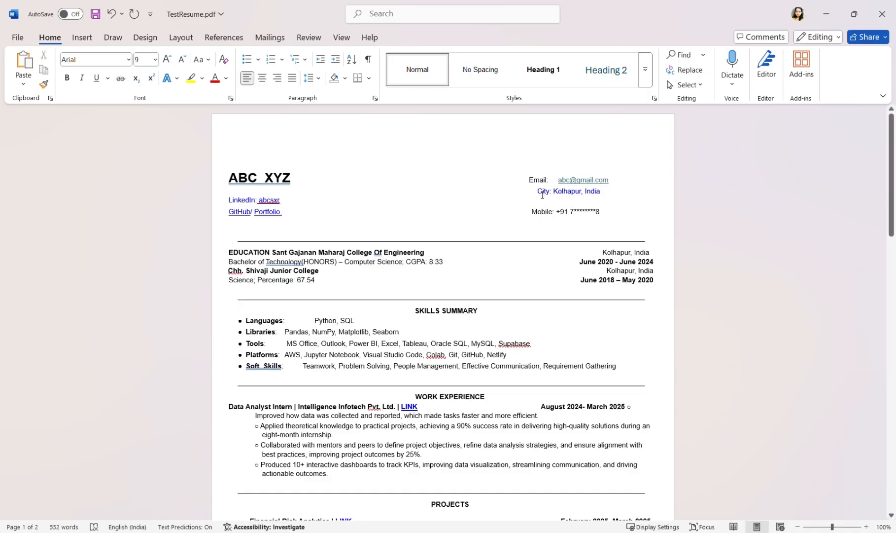
drag(543, 198, 607, 195)
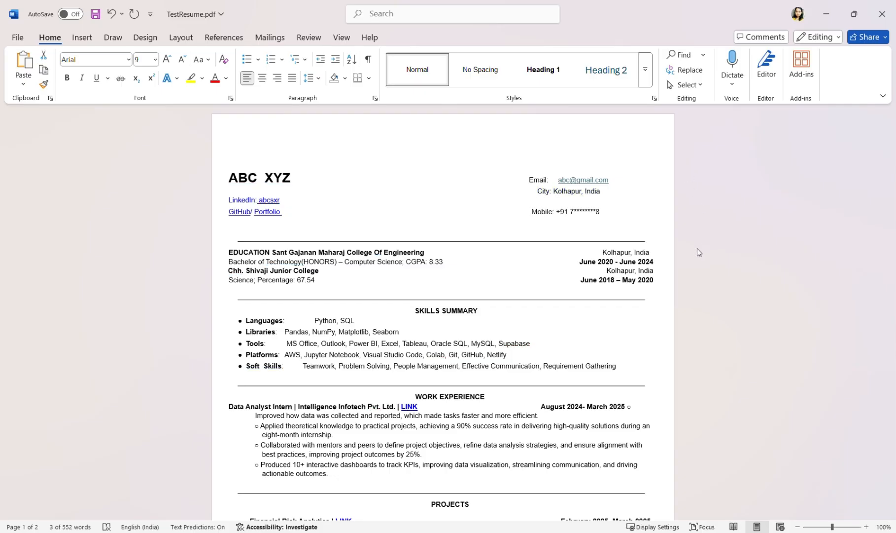
click(555, 198)
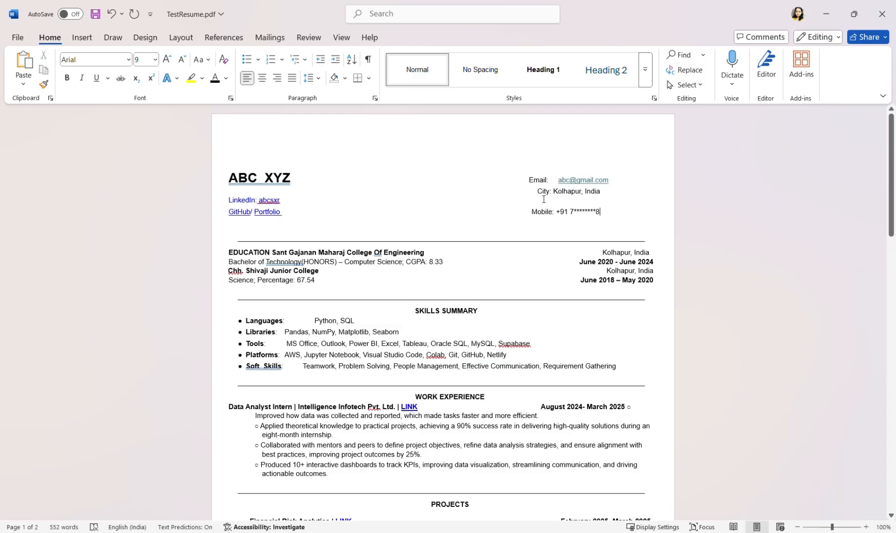
key(BackSpace)
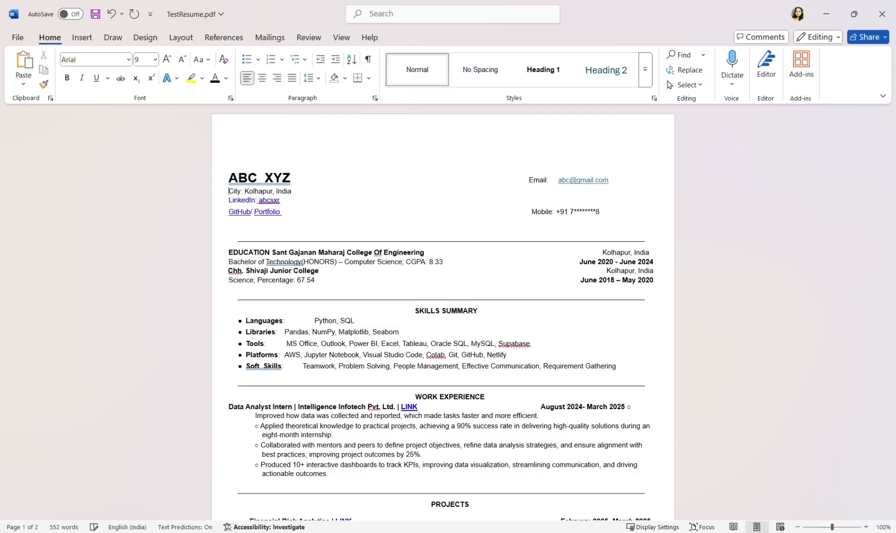
key(ctrl+z)
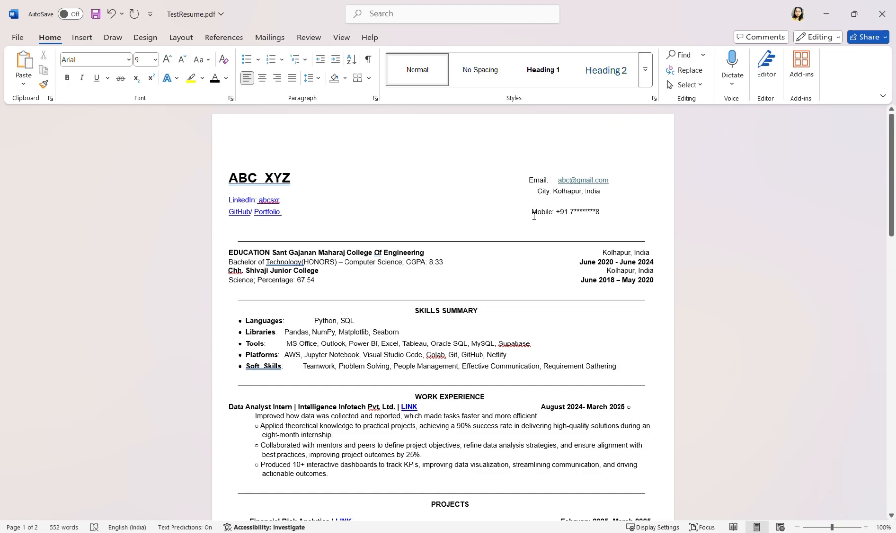
Step: Copy the Education block from page 1 and paste it above the Certificates heading on page 2, followed by a blank line
scroll(538, 215, down, 1)
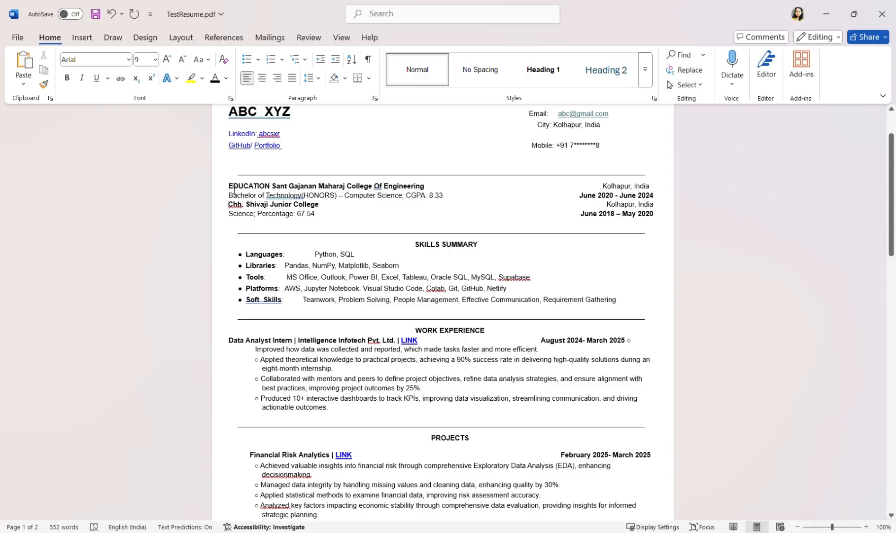
drag(235, 189, 362, 229)
key(ctrl+c)
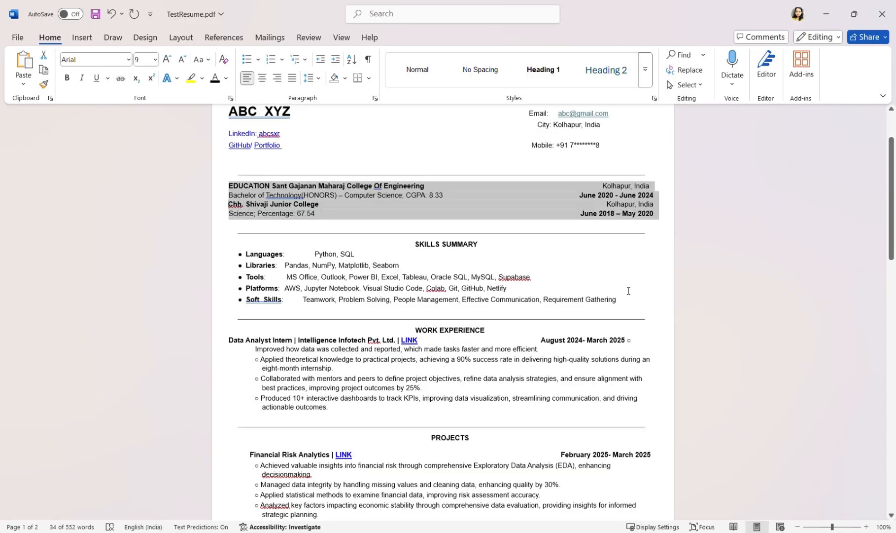
scroll(629, 290, down, 6)
scroll(628, 290, down, 3)
scroll(629, 290, up, 5)
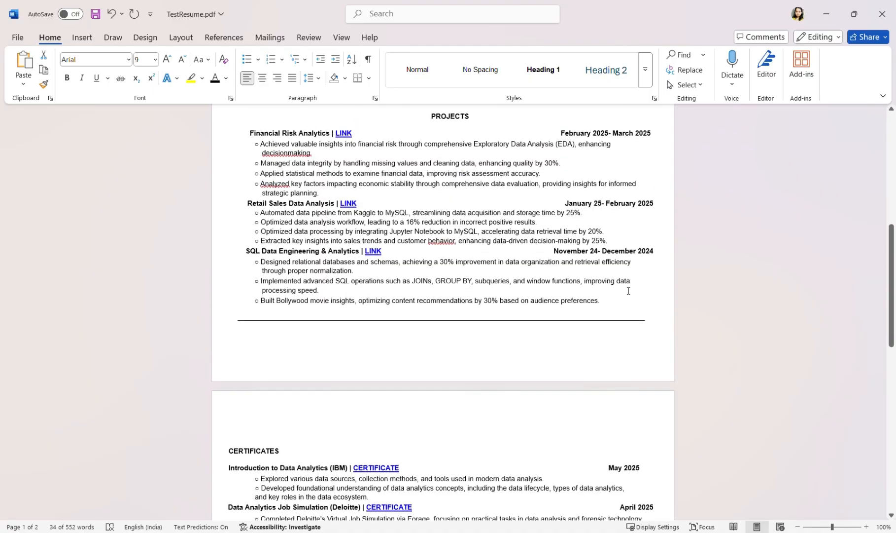
scroll(629, 291, down, 3)
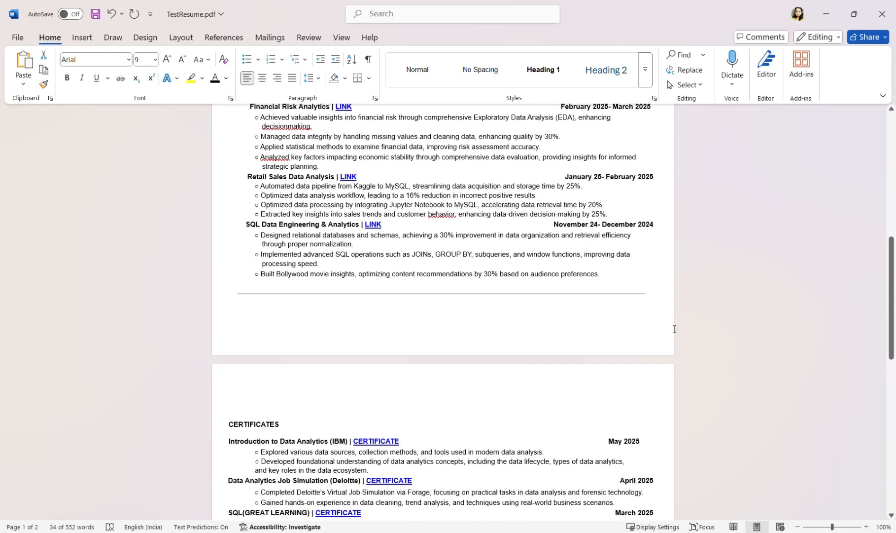
click(658, 301)
key(ctrl+z)
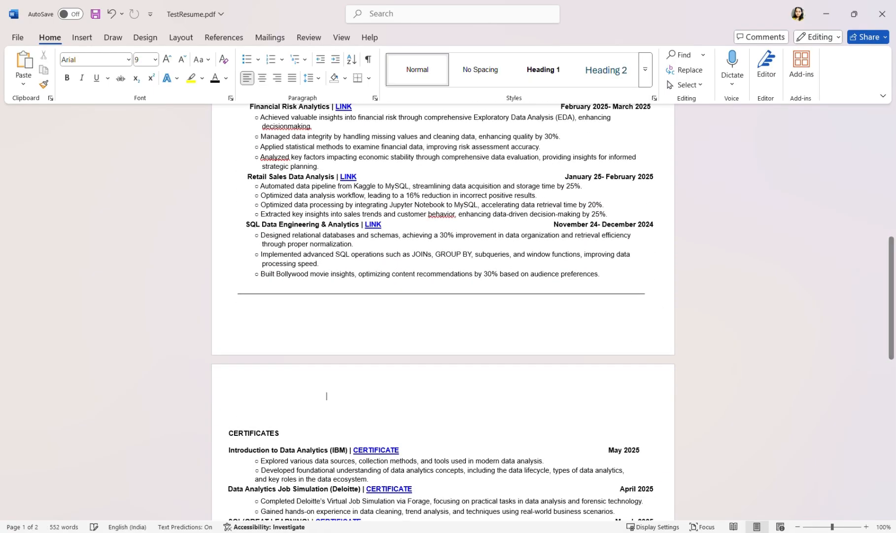
key(ctrl+v)
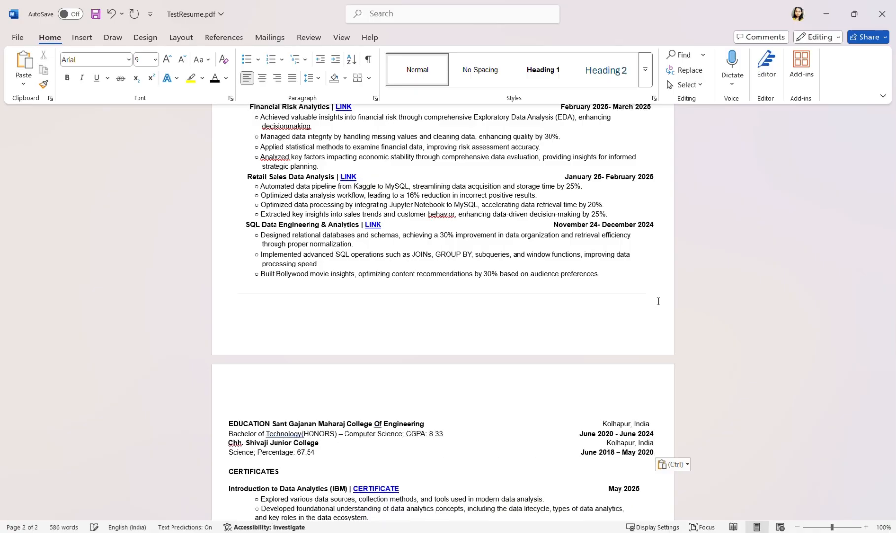
key(Return)
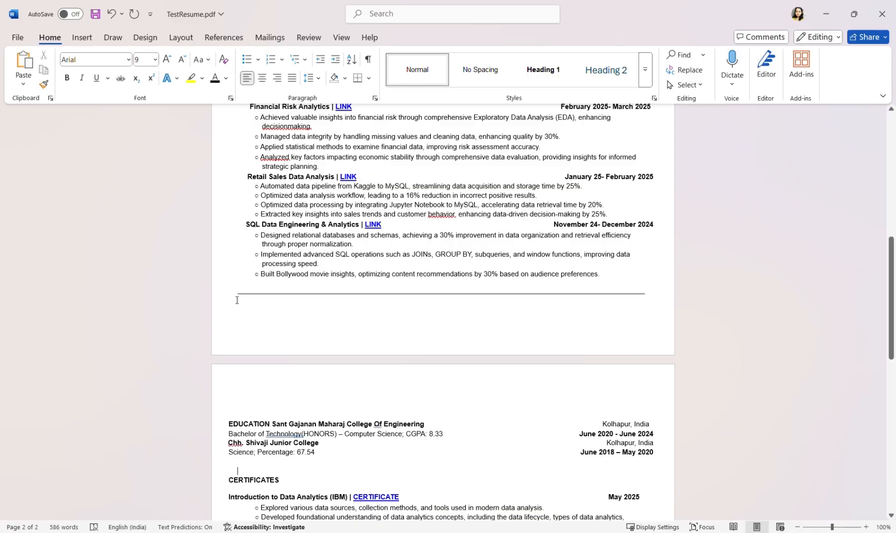
Step: Copy the horizontal divider line below the projects and paste it between the Education block and the Certificates heading
drag(237, 300, 559, 278)
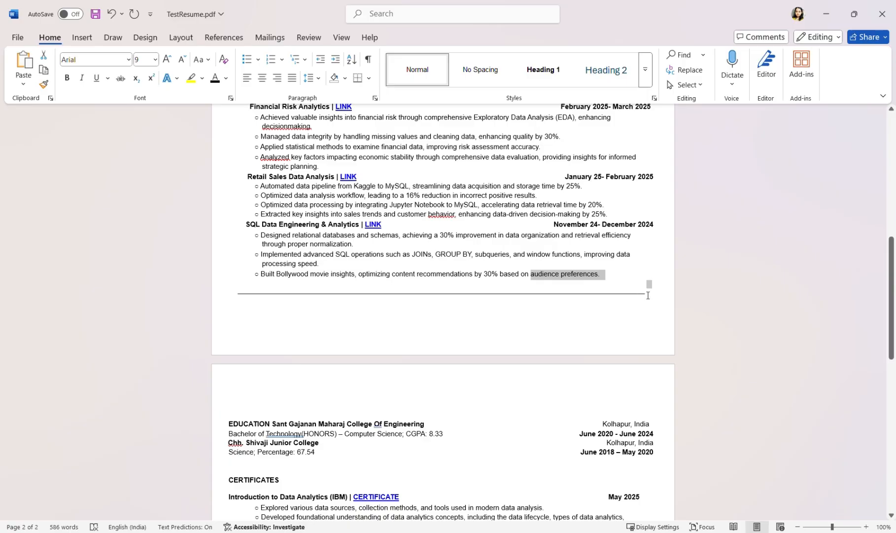
click(331, 298)
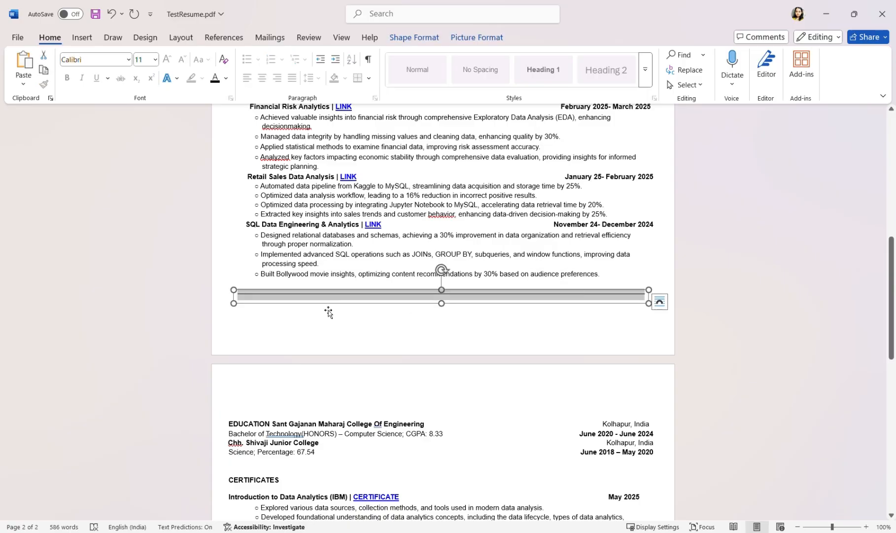
click(249, 472)
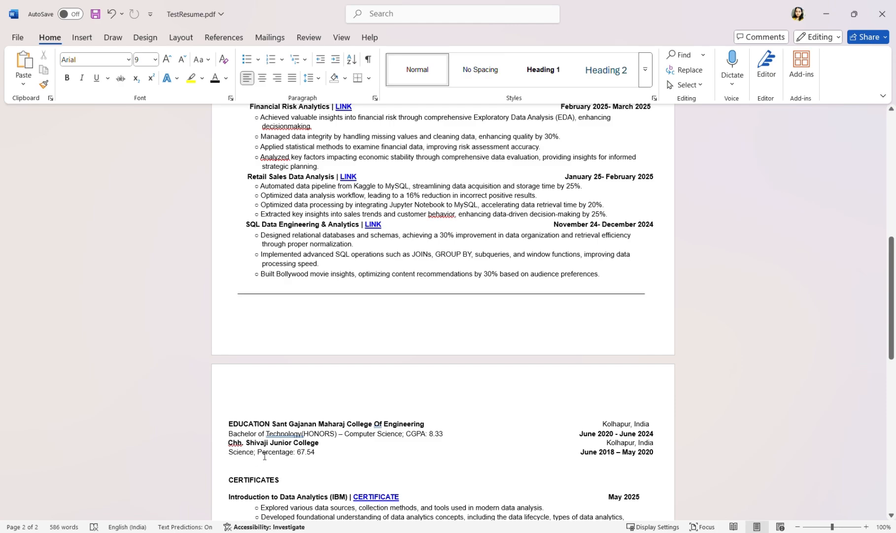
key(ctrl+z)
key(ctrl+v)
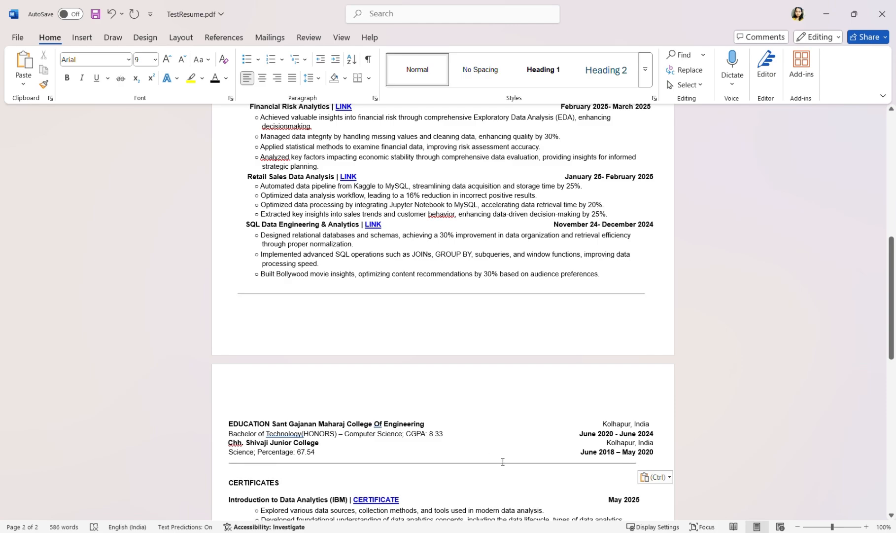
Step: Delete the original Education block above the Skills Summary on page 1
scroll(585, 326, up, 5)
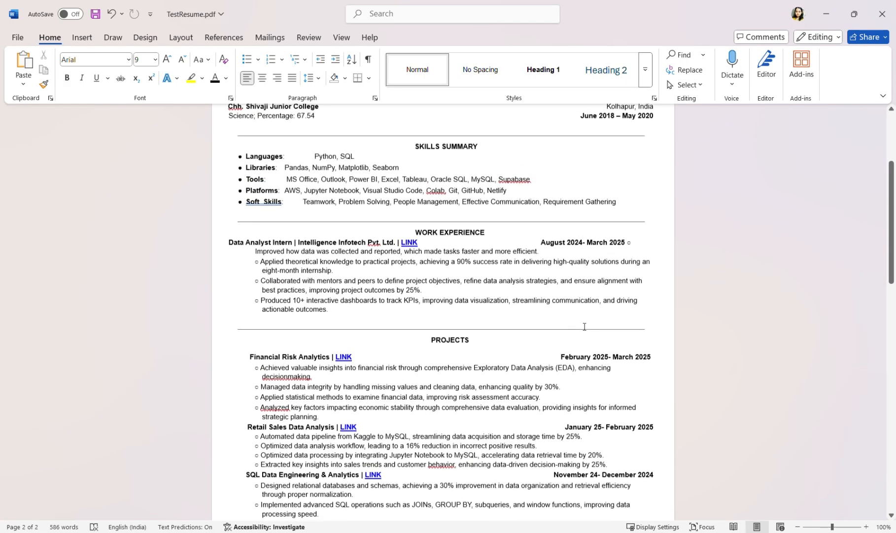
scroll(584, 326, up, 3)
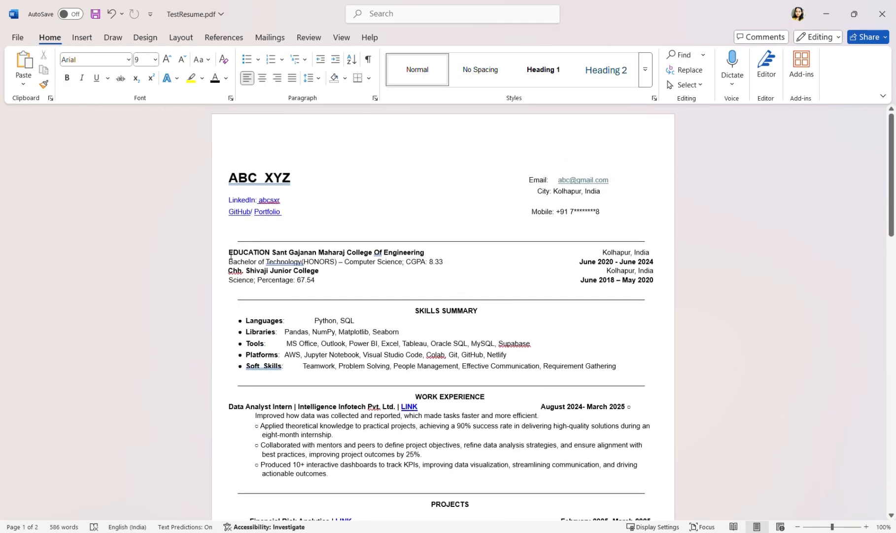
drag(231, 255, 622, 292)
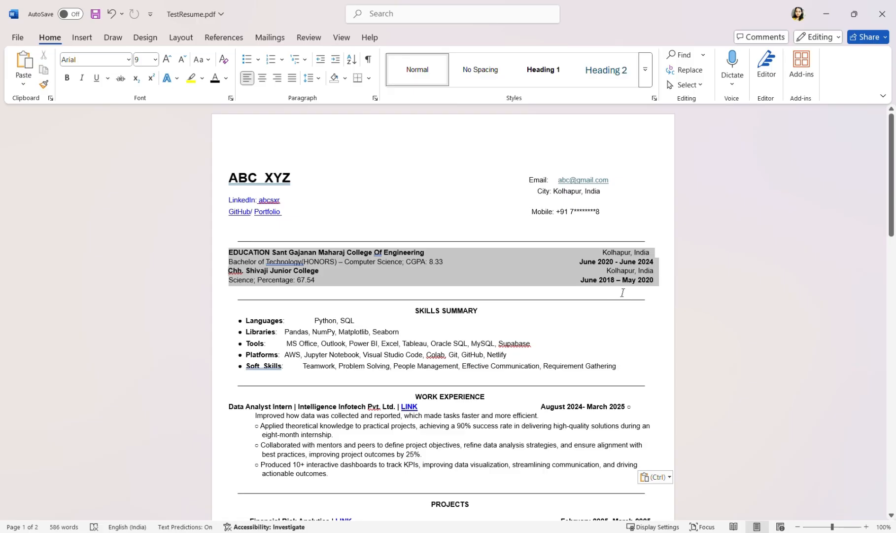
key(BackSpace)
Step: Enter the bold label 'Objective:' in place of the removed block and align it to the left
text(o)
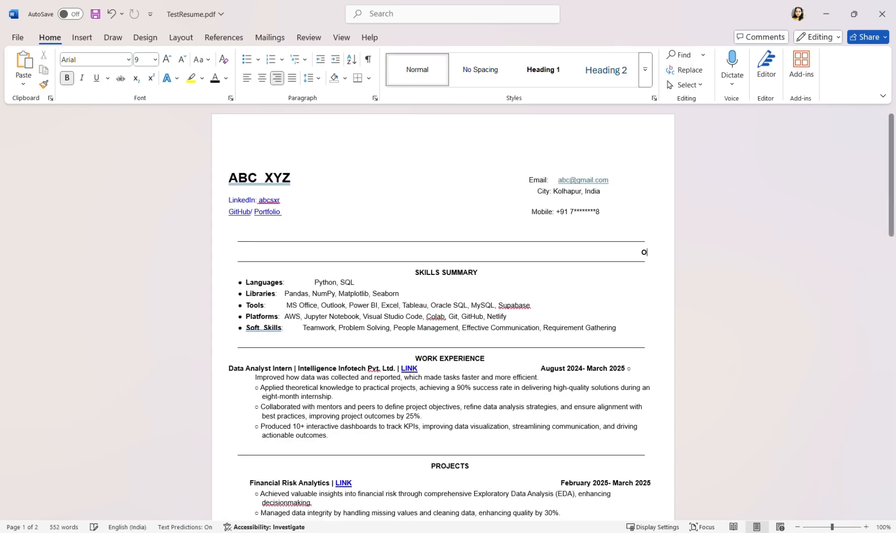
text(bjective)
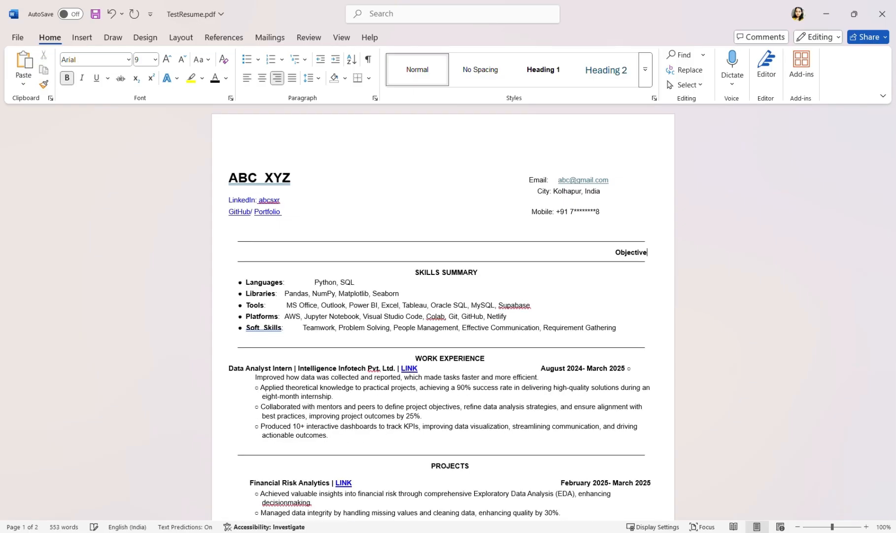
text(:)
click(247, 80)
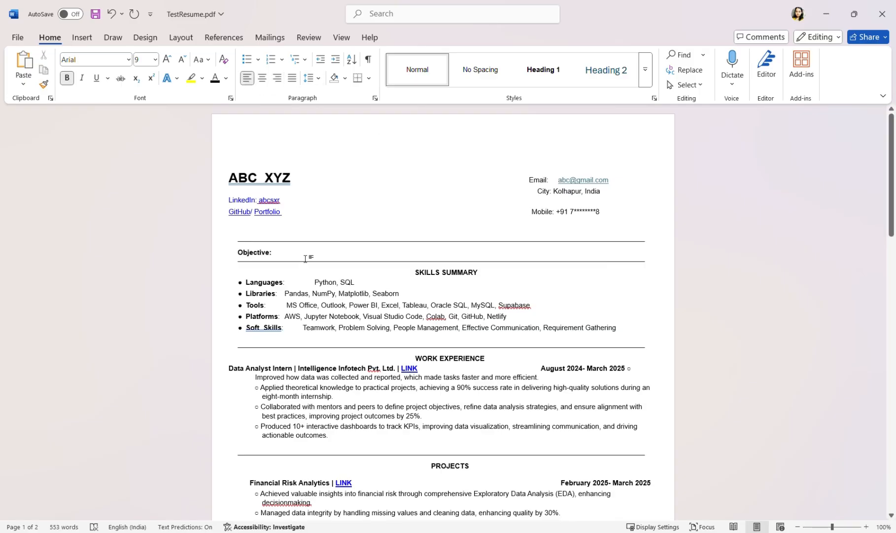
text(I am a)
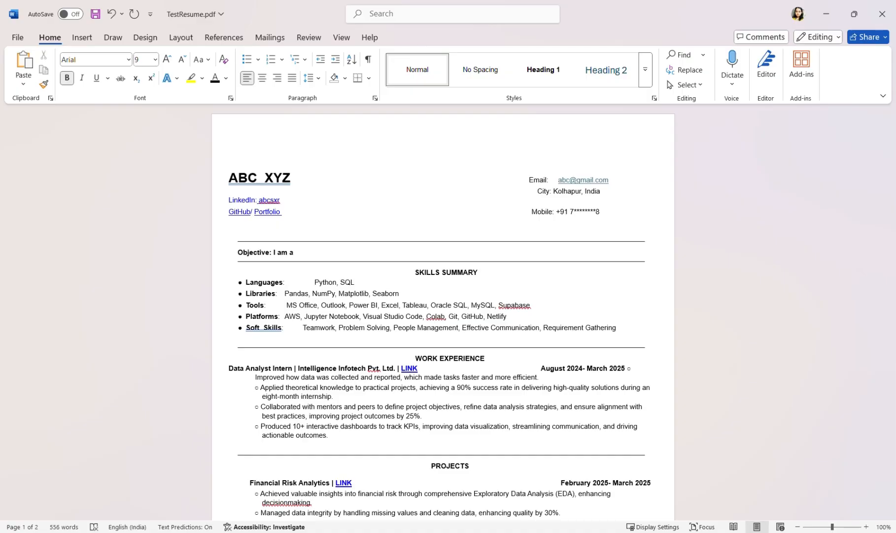
key(BackSpace)
key(BackSpace)
key(BackSpace)
key(BackSpace)
key(BackSpace)
key(BackSpace)
key(BackSpace)
Step: Write in non-bold text after the label: 'I am a skilled Data Analyst working in a mid-sized company having overall experience of 1.5 yr'
click(67, 78)
text(I am a skilled Dat)
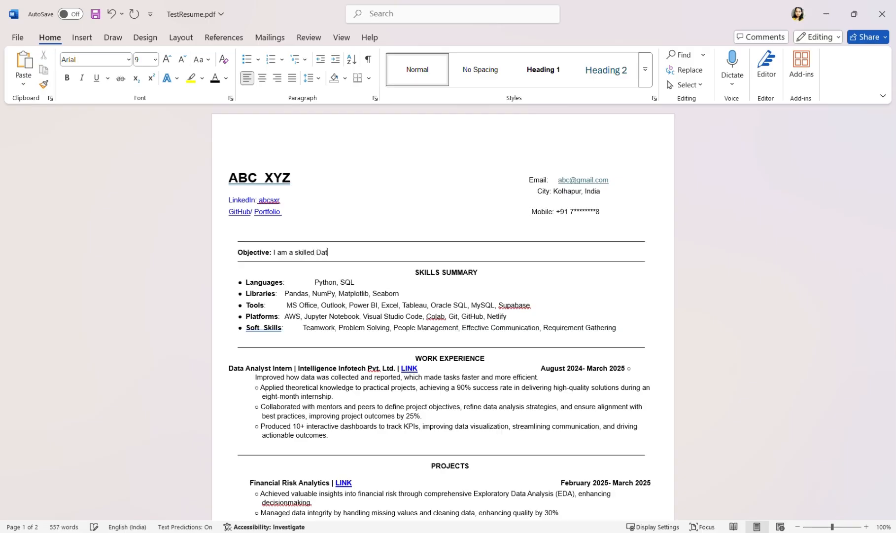
text(a Analyst working in a mid-sized comoany)
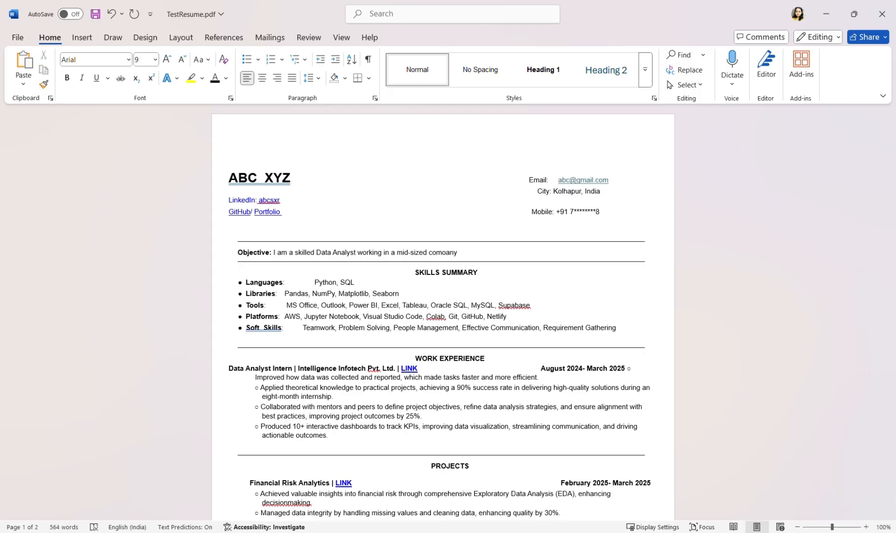
key(BackSpace)
key(BackSpace)
key(BackSpace)
key(BackSpace)
text(pany having overall experience of 1.5 yr)
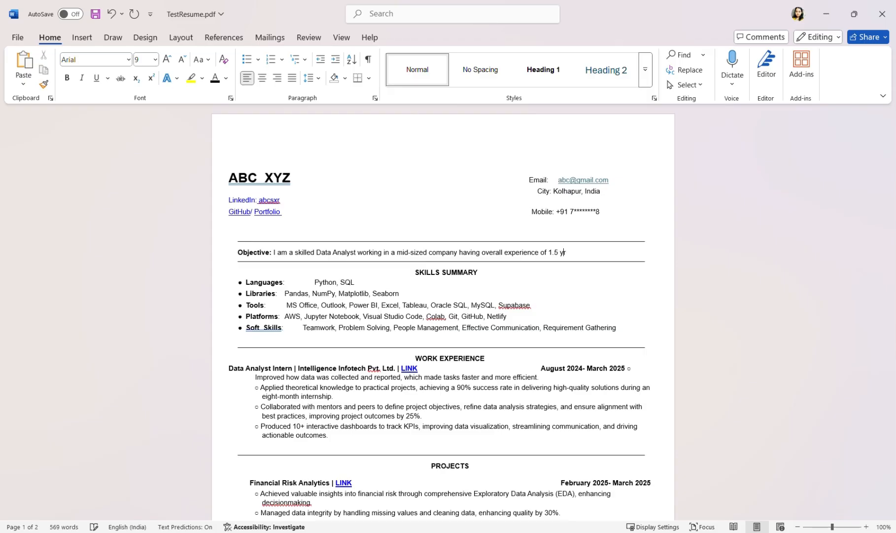
Step: Continue the objective sentence so it ends with '1.5 yrs, my goal is to become Big Data Analyst in future.'
text(s, my goal is to ec)
key(BackSpace)
text(become)
key(BackSpace)
key(BackSpace)
text(Big Data An)
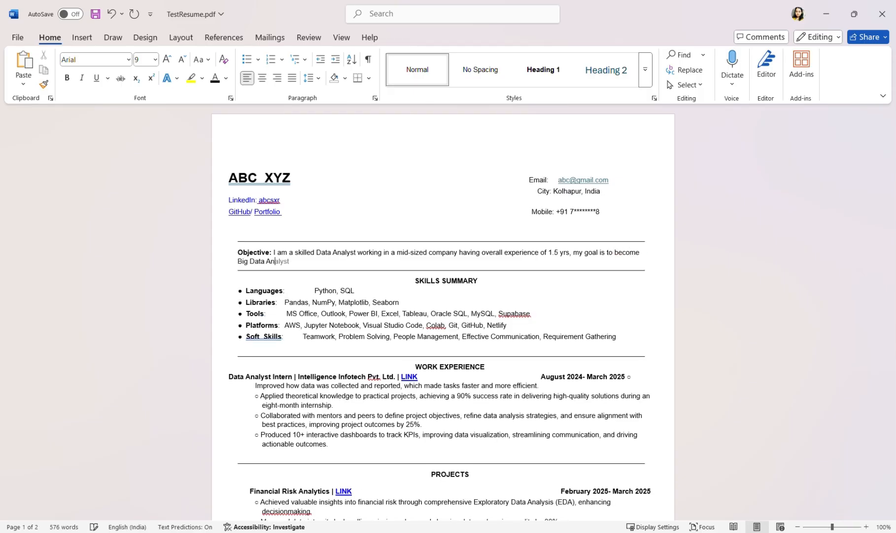
text(lyst in future.)
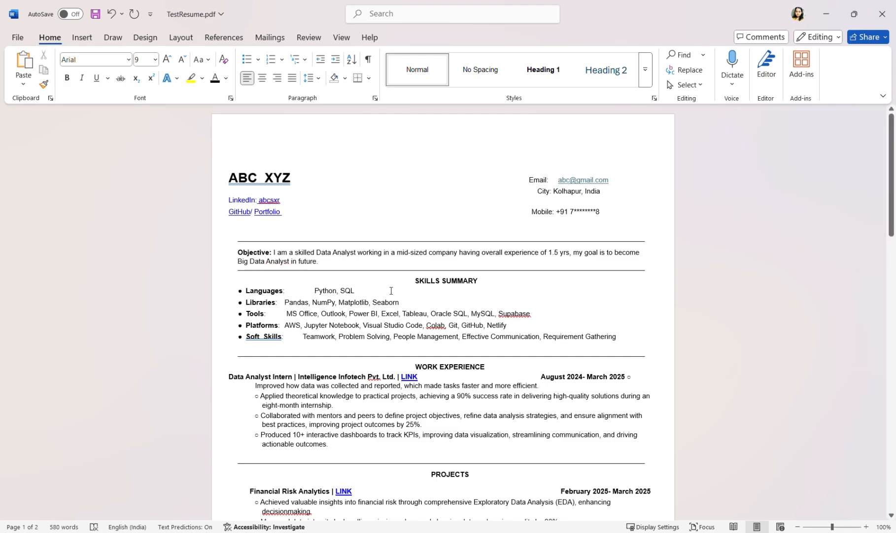
Step: Append 'I am enthusiastic and skilled in big Data softwares also' to the end of the objective
click(363, 268)
click(359, 264)
text(I am )
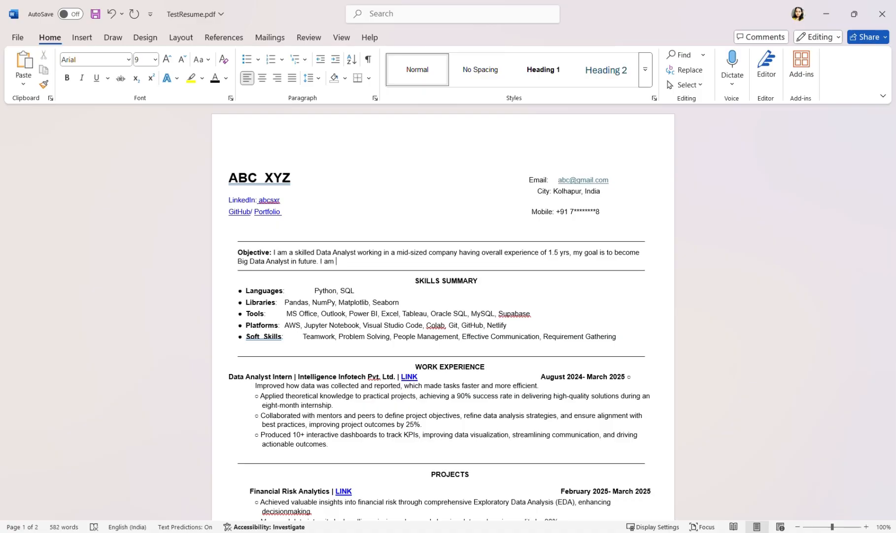
text(skilled towards)
key(BackSpace)
key(BackSpace)
key(BackSpace)
key(BackSpace)
key(BackSpace)
key(BackSpace)
key(BackSpace)
key(BackSpace)
key(BackSpace)
key(BackSpace)
key(BackSpace)
key(BackSpace)
key(BackSpace)
text(enthu)
key(Tab)
text(and skilled in big Dat)
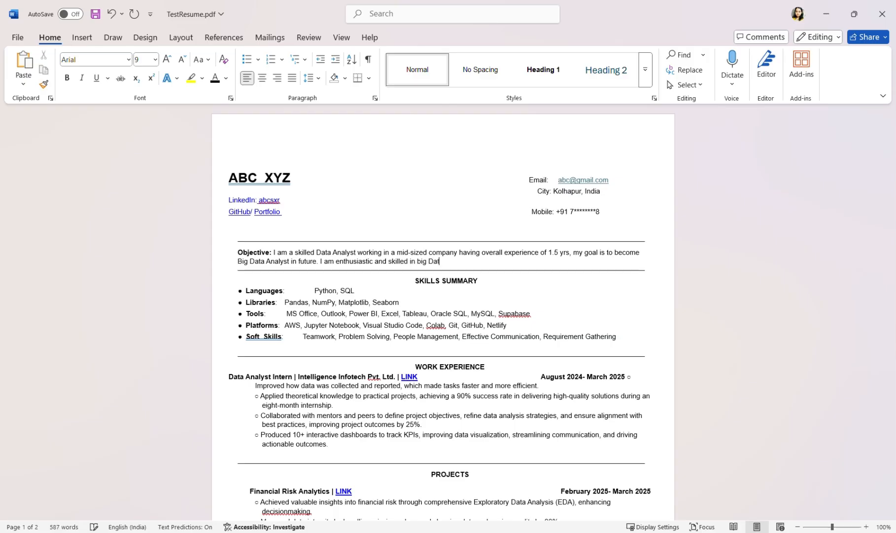
text(a softwares also)
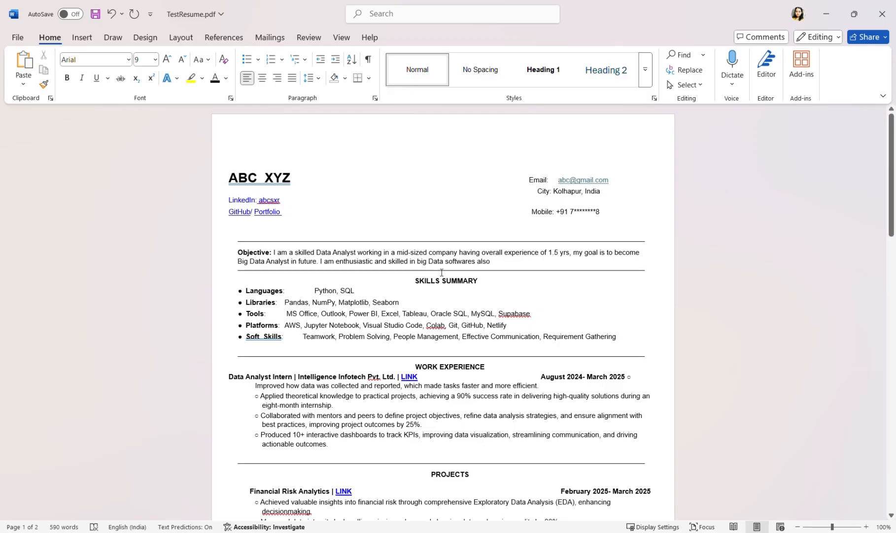
Step: Capitalize 'Big' in 'Big Data softwares' and append 'I worked in cloud Domains using AWS and GCP' to the objective
key(BackSpace)
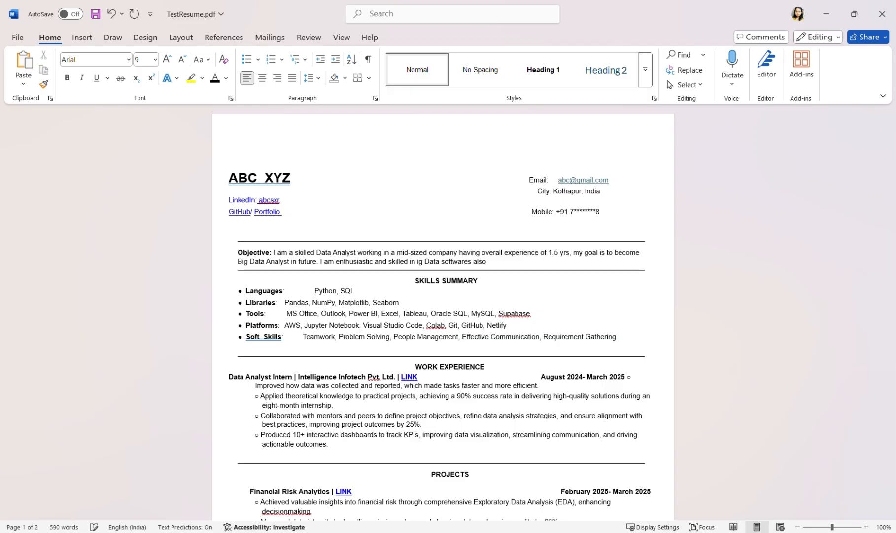
text(B I worked in cloud D)
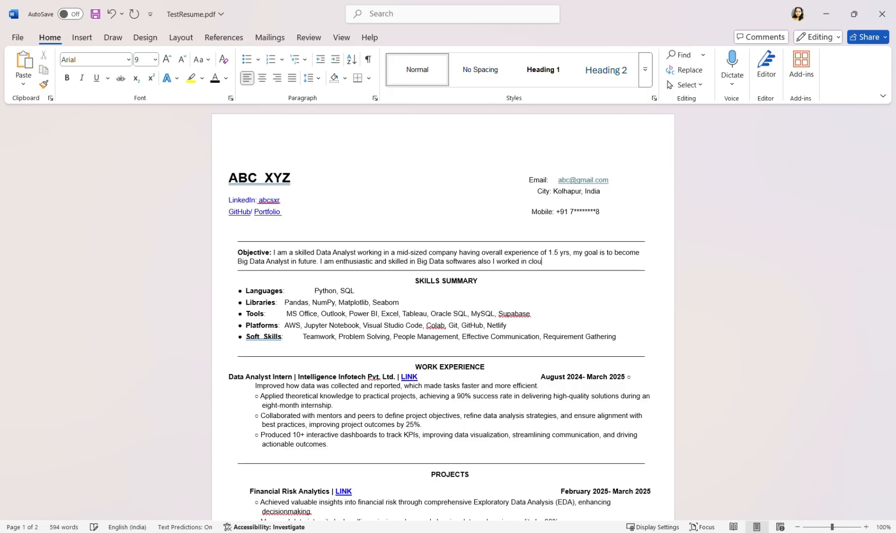
key(BackSpace)
text(Technolo)
key(BackSpace)
key(BackSpace)
key(BackSpace)
key(BackSpace)
key(BackSpace)
key(BackSpace)
key(BackSpace)
key(BackSpace)
text(Domains using AWS and GCP)
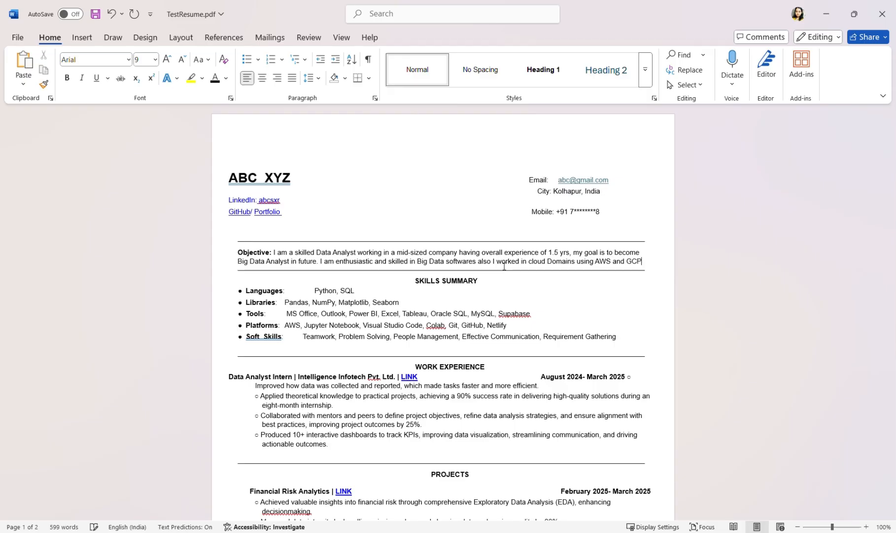
Step: Capitalize 'Cloud' in 'Cloud Domains' within the objective text
double_click(534, 265)
click(535, 265)
key(BackSpace)
text(C)
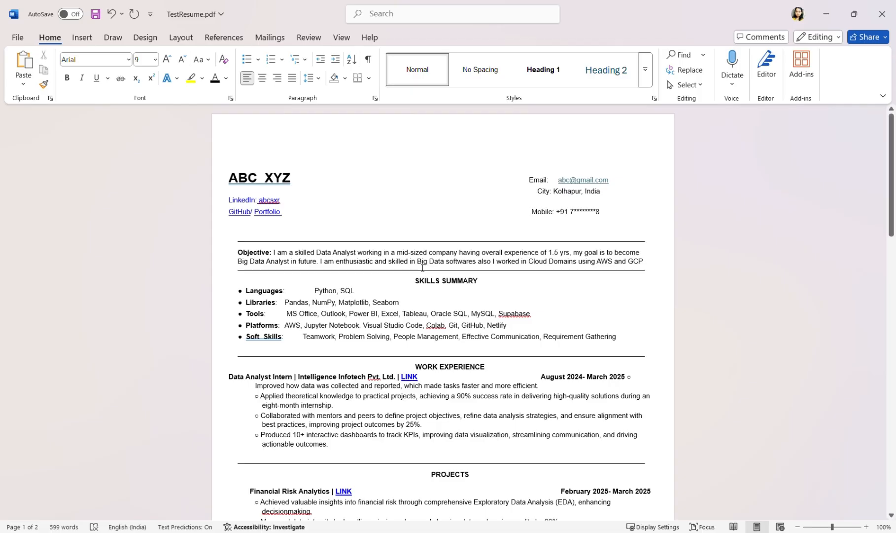
Step: Make 'Big Data' (before 'softwares'), 'Cloud Domains', 'AWS' and 'GCP' bold in the objective text
drag(418, 262, 445, 262)
key(ctrl+b)
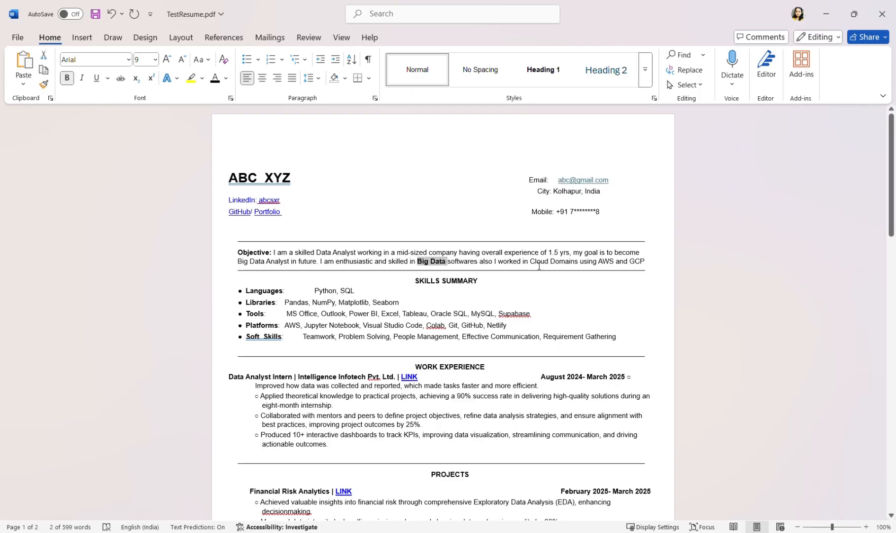
drag(531, 262, 579, 262)
key(ctrl+b)
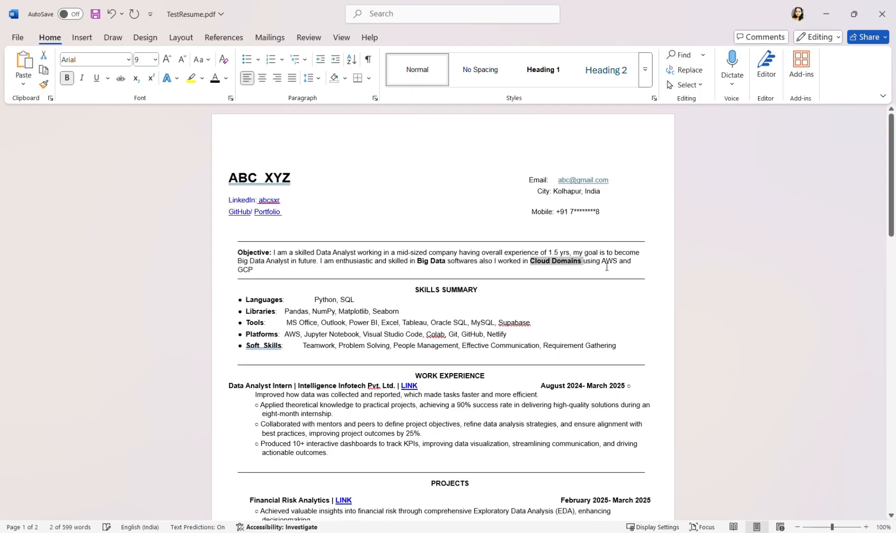
double_click(607, 261)
key(ctrl+b)
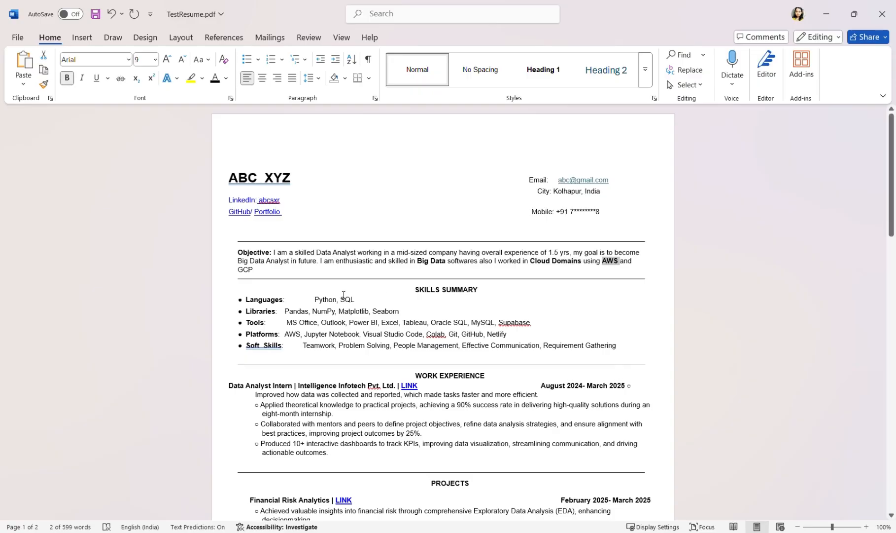
double_click(246, 270)
key(ctrl+b)
click(280, 278)
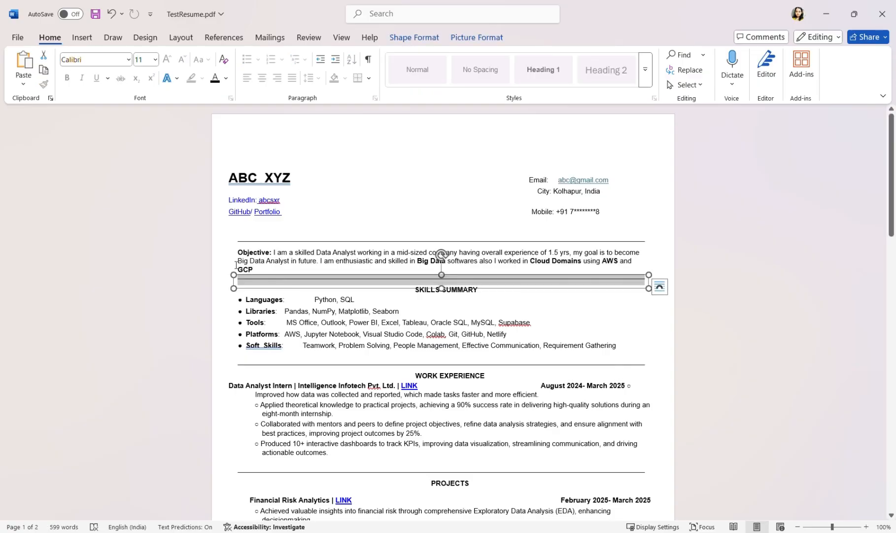
Step: Italicize the phrase 'Big Data Analyst' in the objective text
double_click(243, 261)
key(ctrl+i)
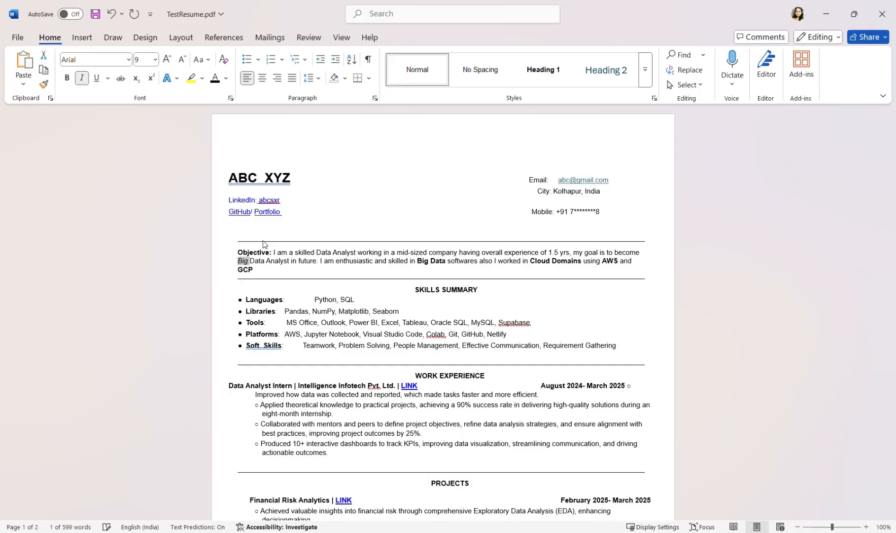
double_click(256, 261)
key(ctrl+i)
double_click(284, 261)
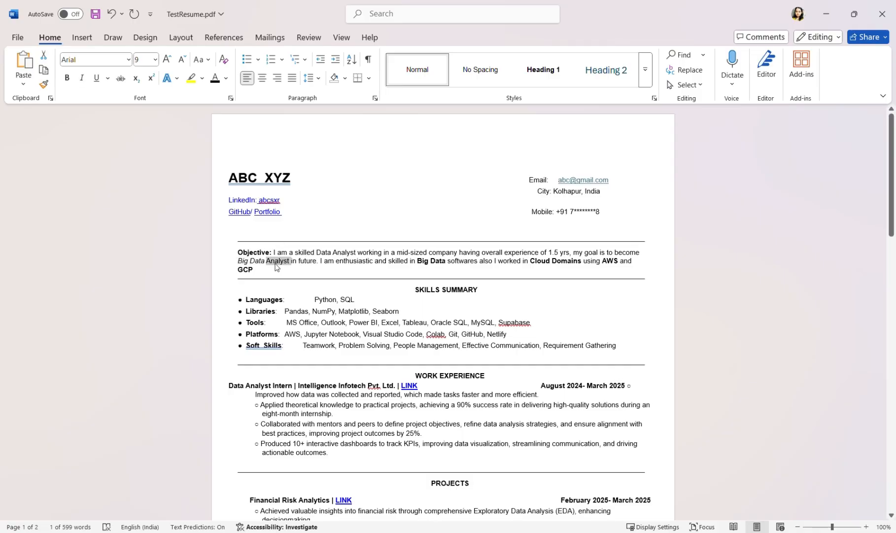
key(ctrl+i)
click(340, 273)
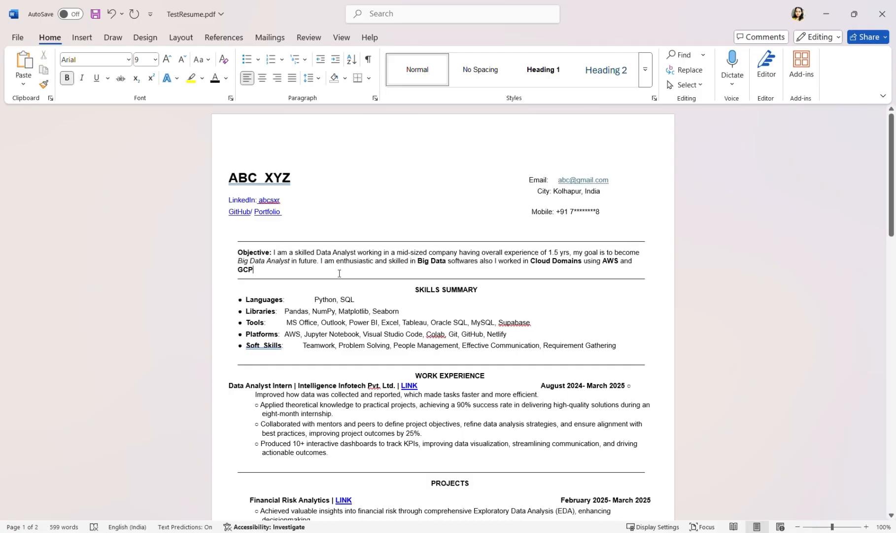
Step: Place the objective text on its own line below the 'Objective:' label
double_click(613, 272)
click(589, 309)
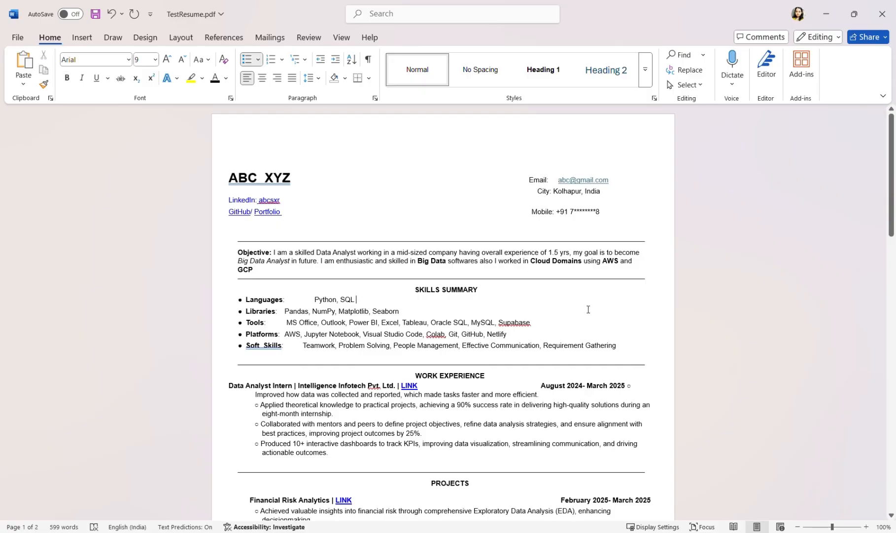
click(278, 255)
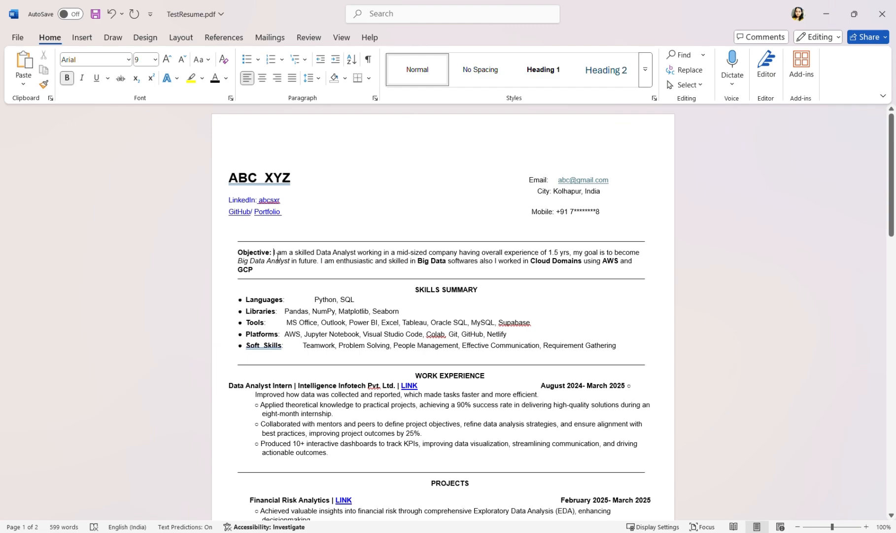
key(Return)
Step: Replace the 'SKILLS SUMMARY' heading text with 'Technical Skills'
scroll(325, 306, down, 2)
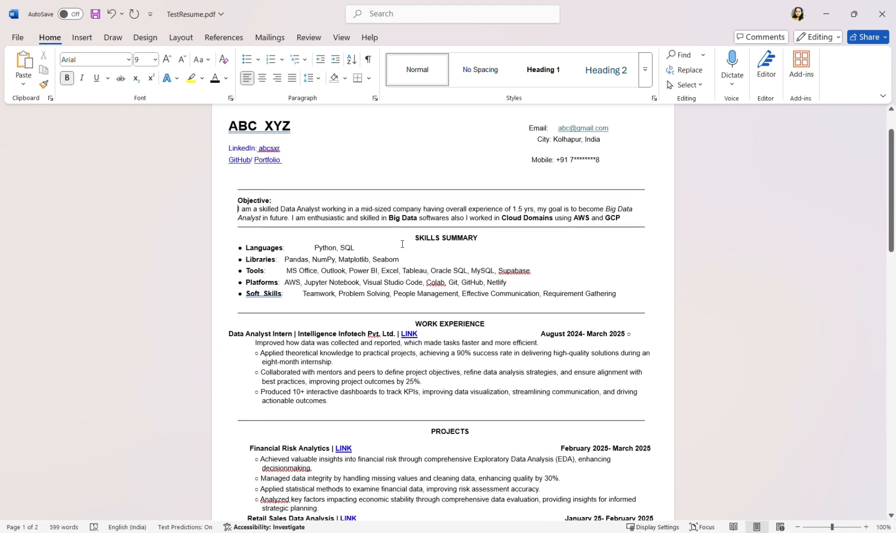
click(485, 238)
key(BackSpace)
key(BackSpace)
key(BackSpace)
key(BackSpace)
key(BackSpace)
key(BackSpace)
key(BackSpace)
key(BackSpace)
key(BackSpace)
key(BackSpace)
key(BackSpace)
key(BackSpace)
key(BackSpace)
key(BackSpace)
key(BackSpace)
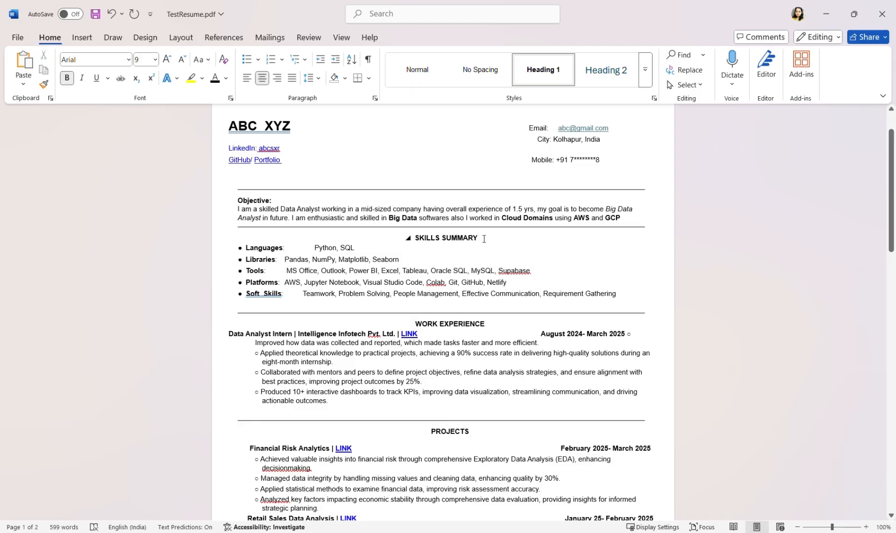
text(Tec)
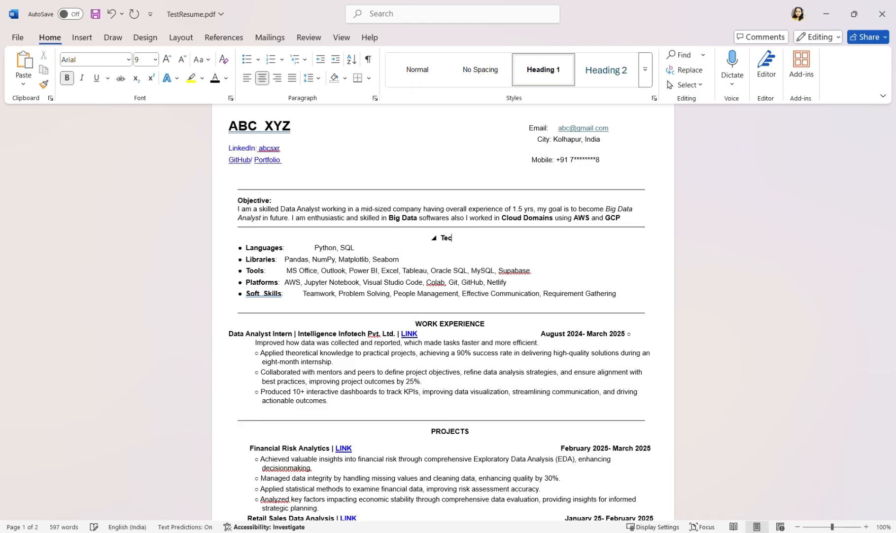
text(hnical Skills)
Step: Set the 'Technical Skills' heading to size 10 and change it to uppercase
triple_click(428, 241)
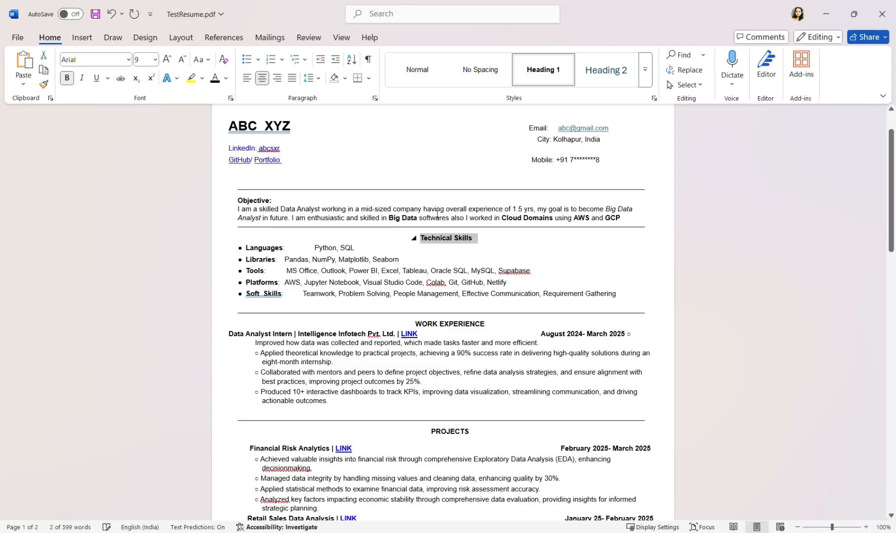
click(166, 59)
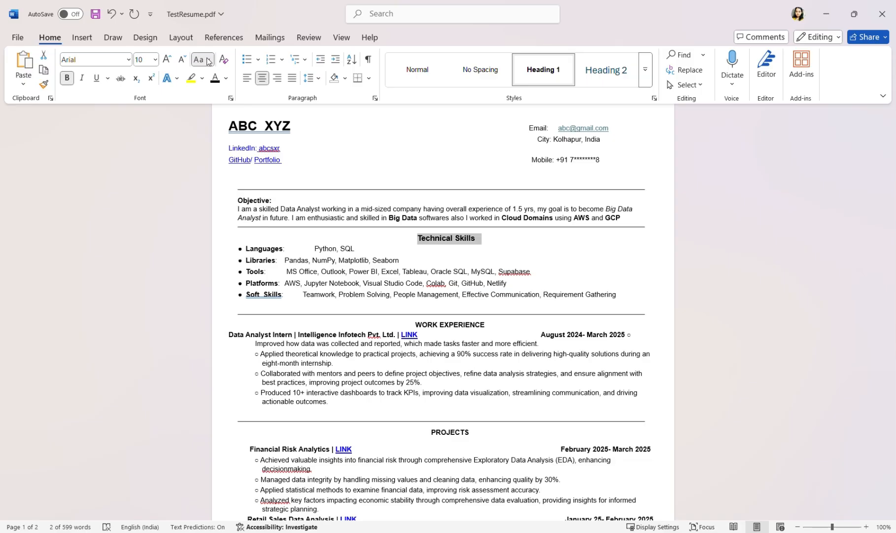
key(shift+F3)
click(382, 246)
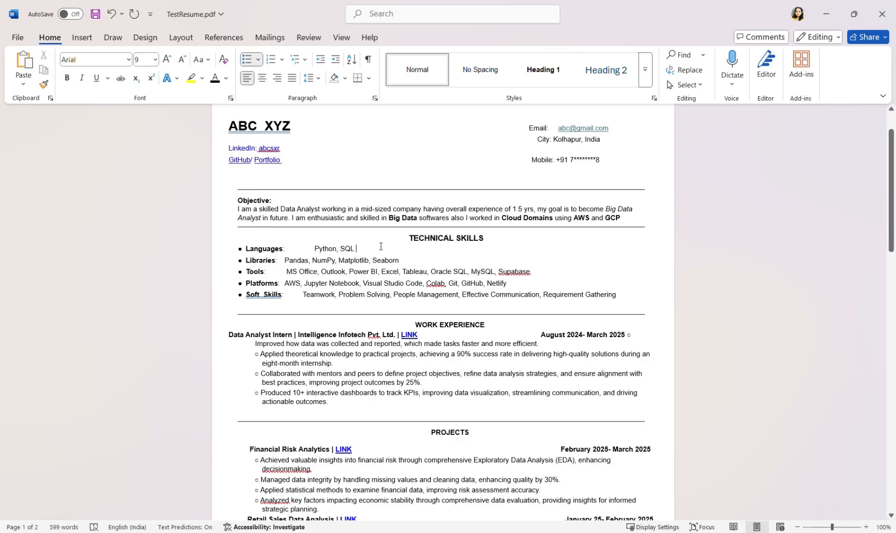
Step: Remove the wide gaps after the 'Languages' and 'Tools' labels in the technical skills list
click(315, 250)
key(BackSpace)
key(BackSpace)
click(289, 275)
key(BackSpace)
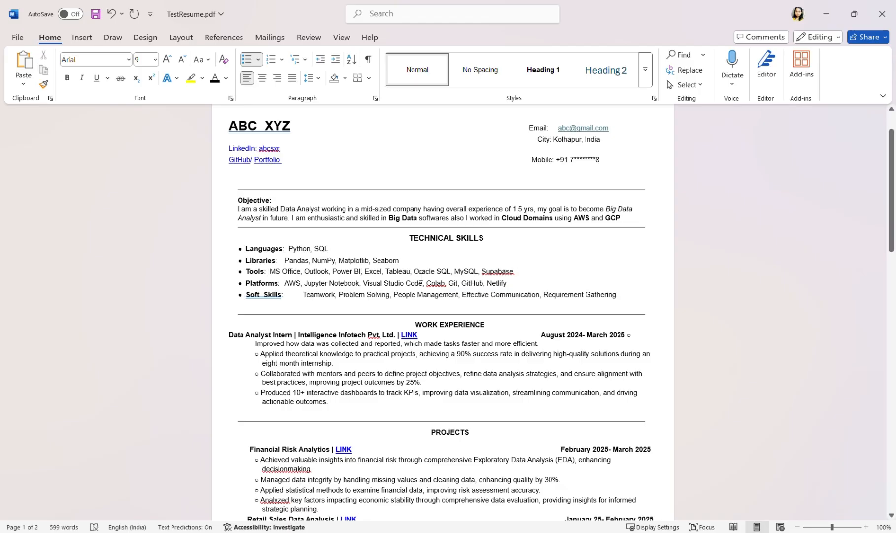
click(520, 277)
key(BackSpace)
text(, VS Code)
key(BackSpace)
key(BackSpace)
key(BackSpace)
key(BackSpace)
key(BackSpace)
key(BackSpace)
key(BackSpace)
Step: Remove the wide gap between the 'Soft Skills' label and 'Teamwork'
click(303, 296)
key(BackSpace)
key(BackSpace)
key(BackSpace)
key(BackSpace)
key(BackSpace)
key(BackSpace)
key(BackSpace)
key(BackSpace)
key(BackSpace)
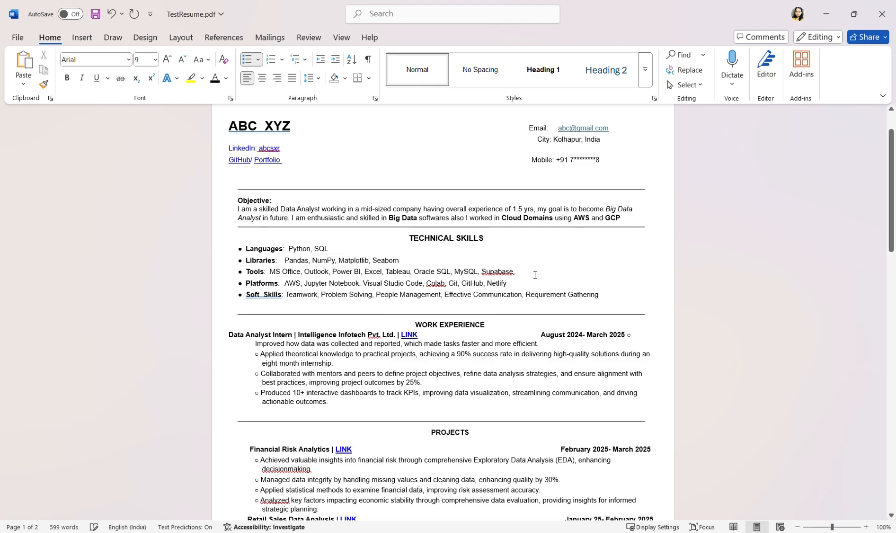
Step: Add a bullet below 'Tools' with the bold label 'Visualization Tools:' followed by non-bold 'Tableau Expert, Power BI'
key(shift+Return)
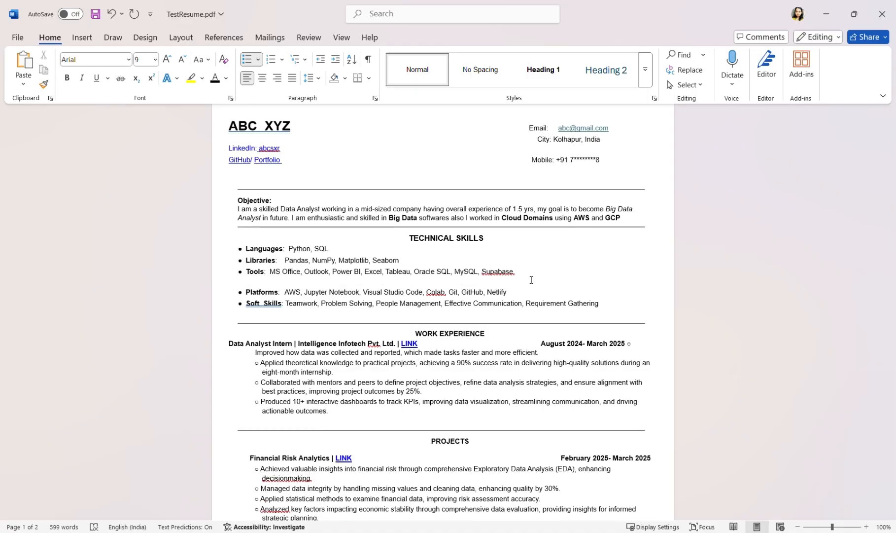
key(BackSpace)
key(Return)
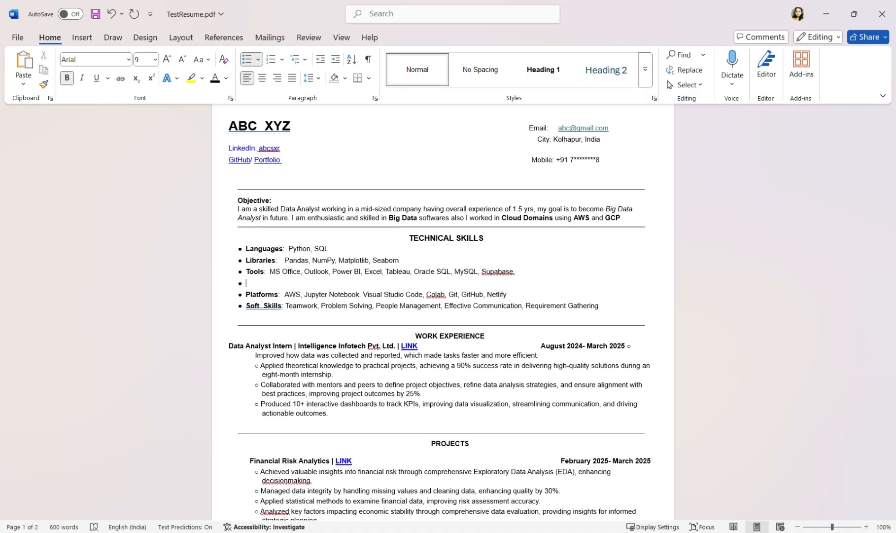
text(Visualization Tools:)
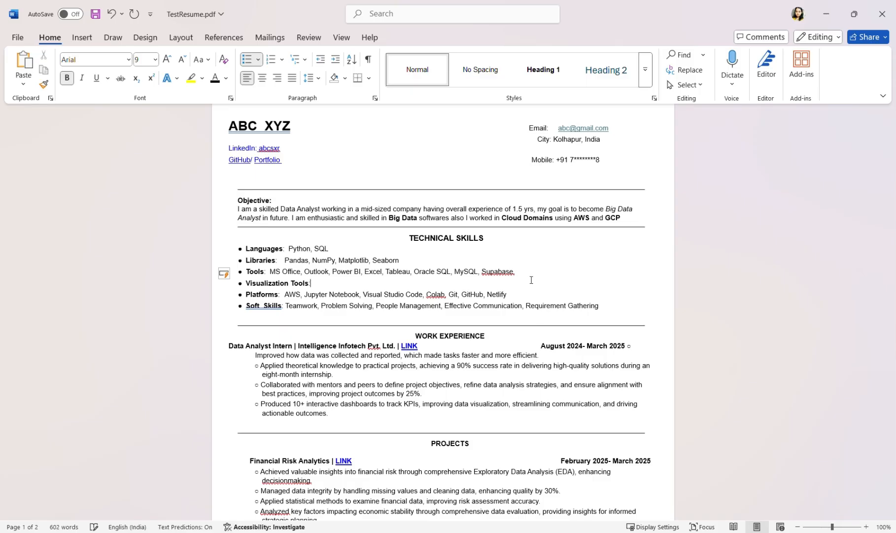
key(ctrl+b)
text(Tableau Expert,)
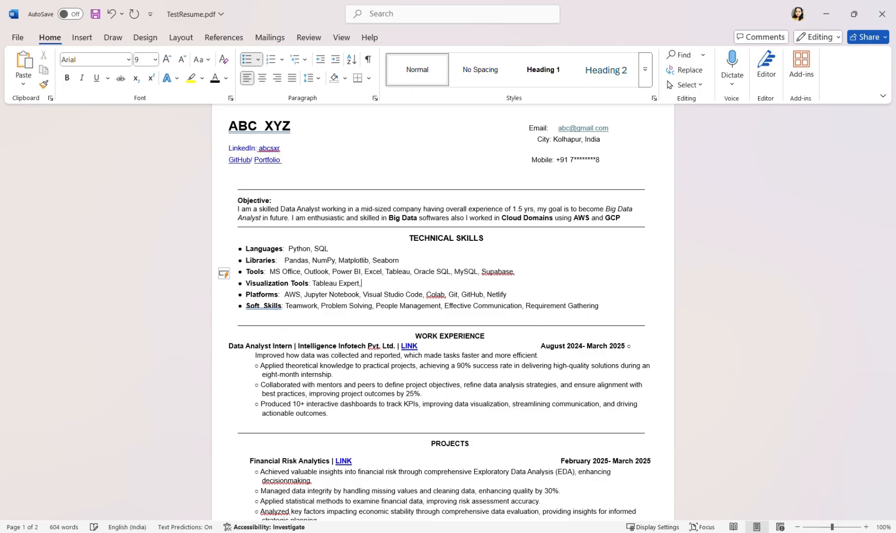
text( Power BI)
Step: Move the whole Work Experience section, including its closing divider line, to directly below the Projects section
scroll(531, 280, down, 3)
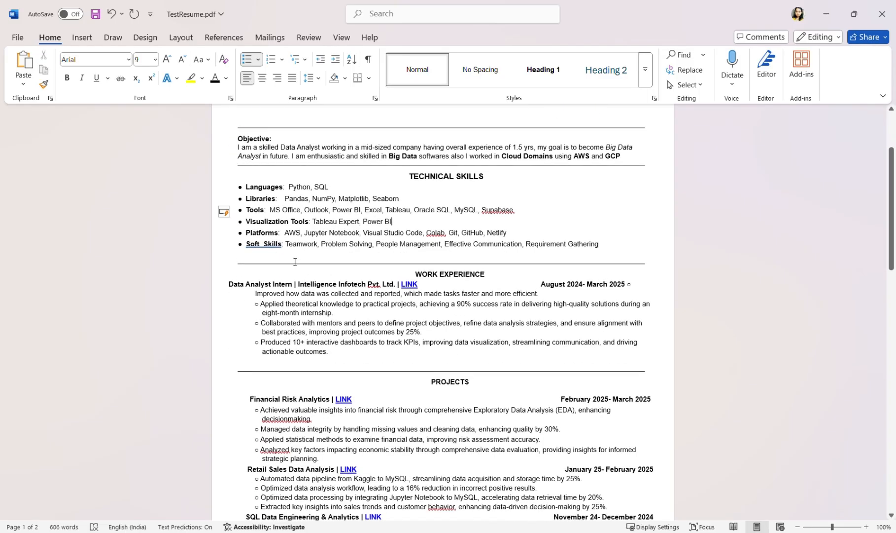
scroll(402, 235, down, 2)
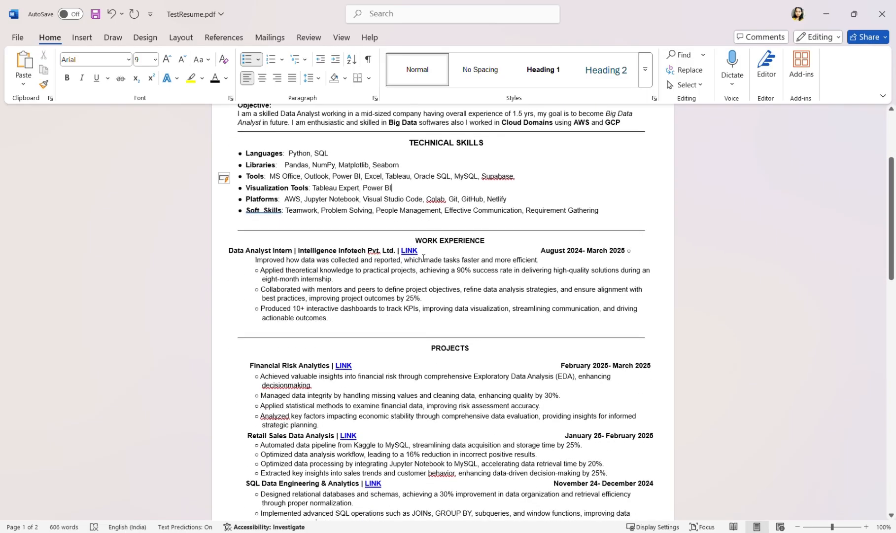
scroll(447, 304, down, 2)
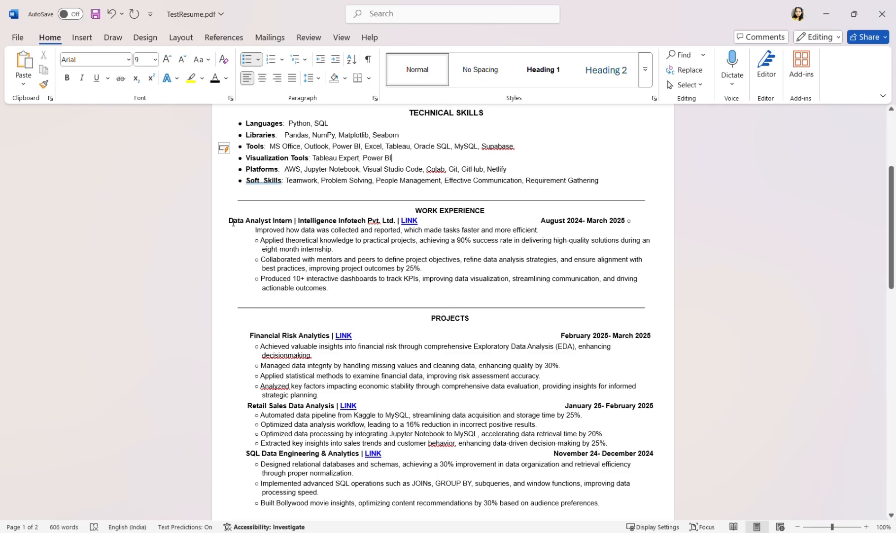
drag(231, 221, 347, 298)
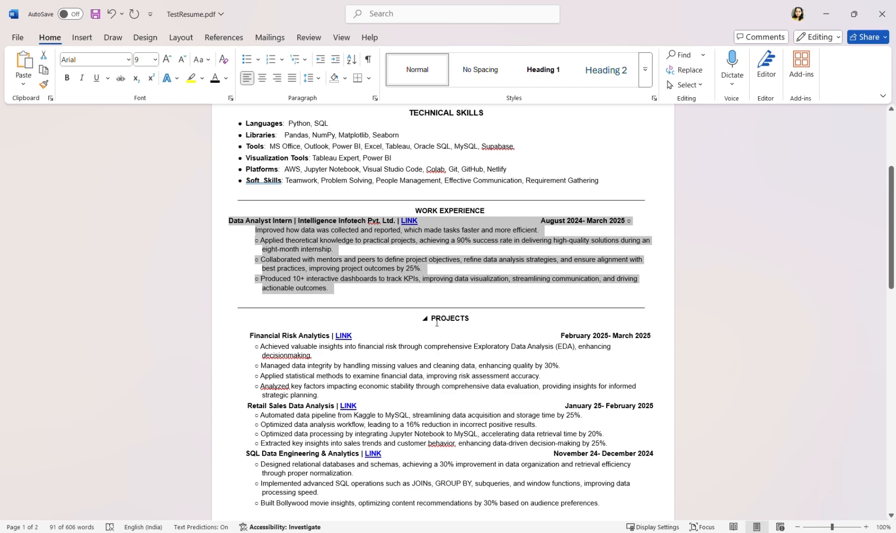
click(377, 279)
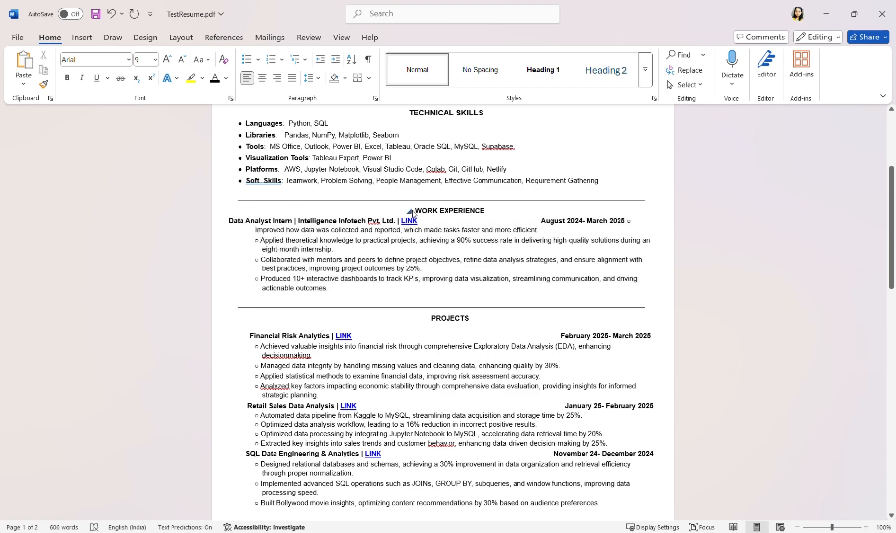
drag(415, 211, 724, 308)
key(ctrl+c)
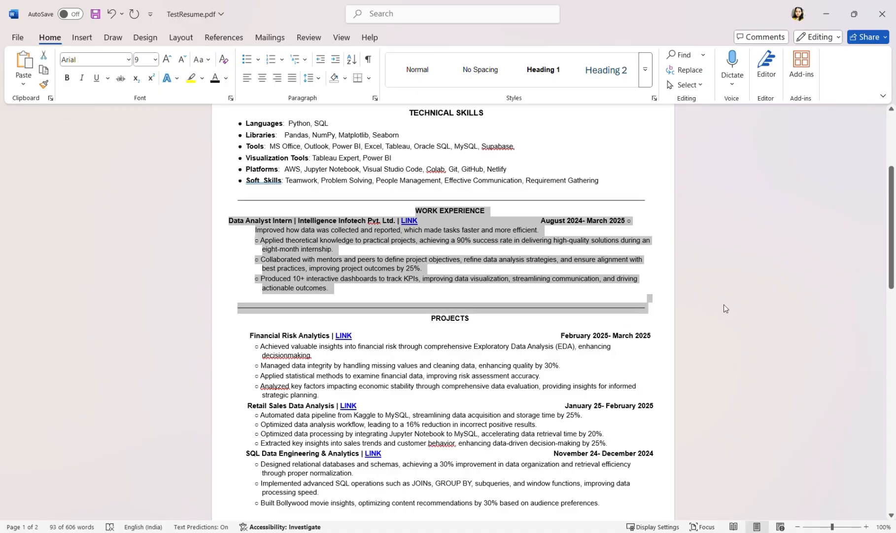
key(Delete)
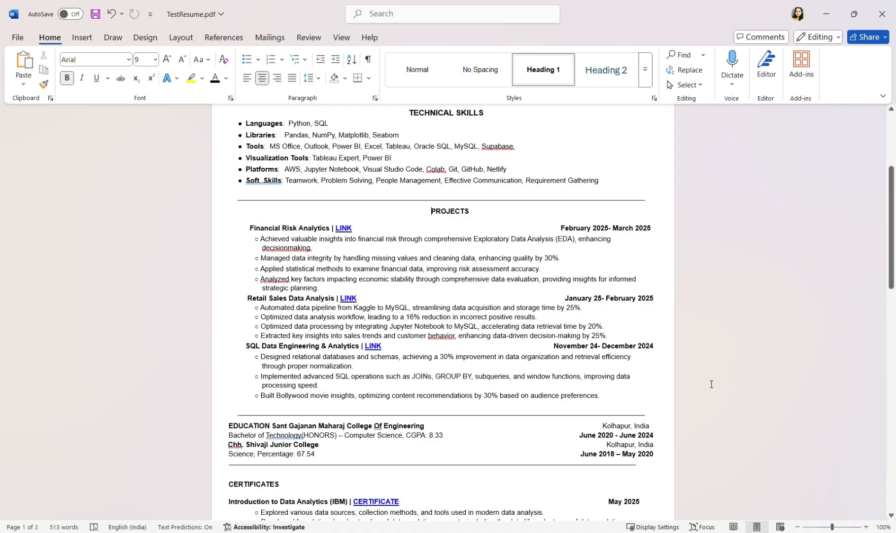
click(658, 422)
key(Return)
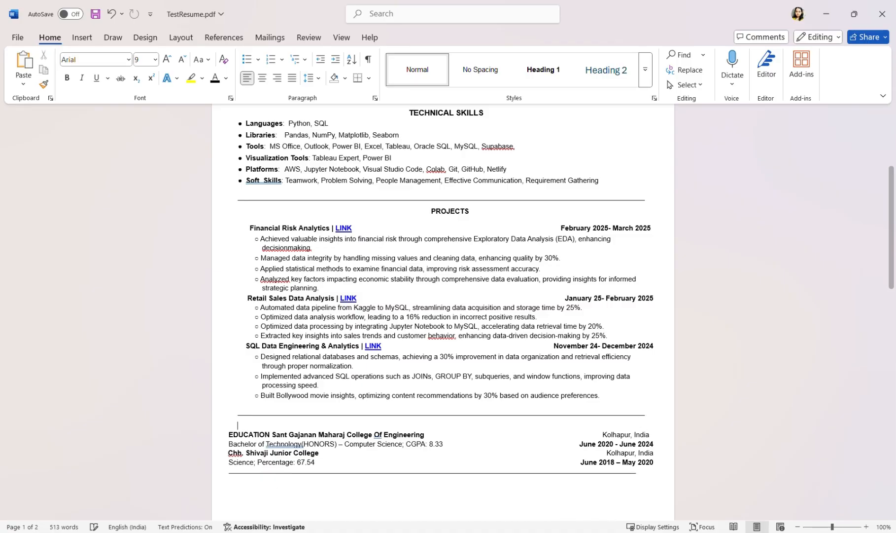
key(ctrl+v)
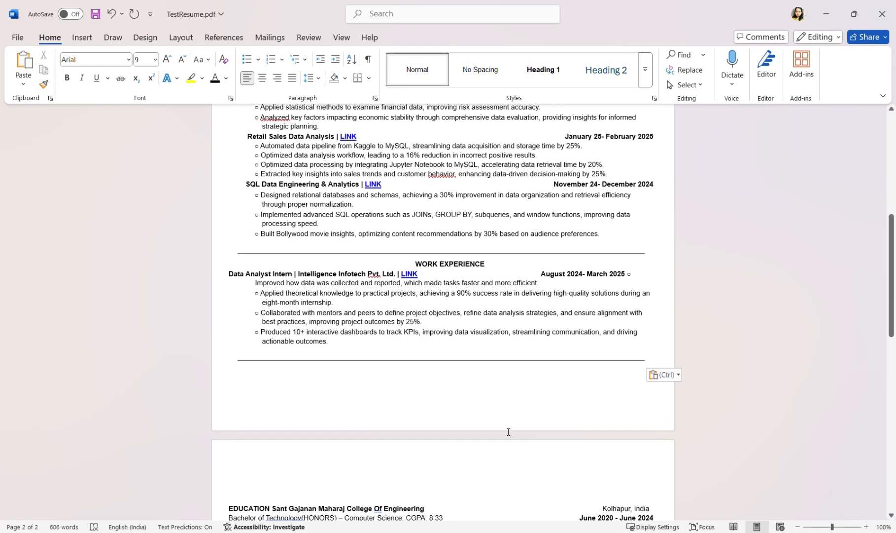
Step: Try moving the divider line below Work Experience to above Education on page 2, and undo it
scroll(509, 430, down, 1)
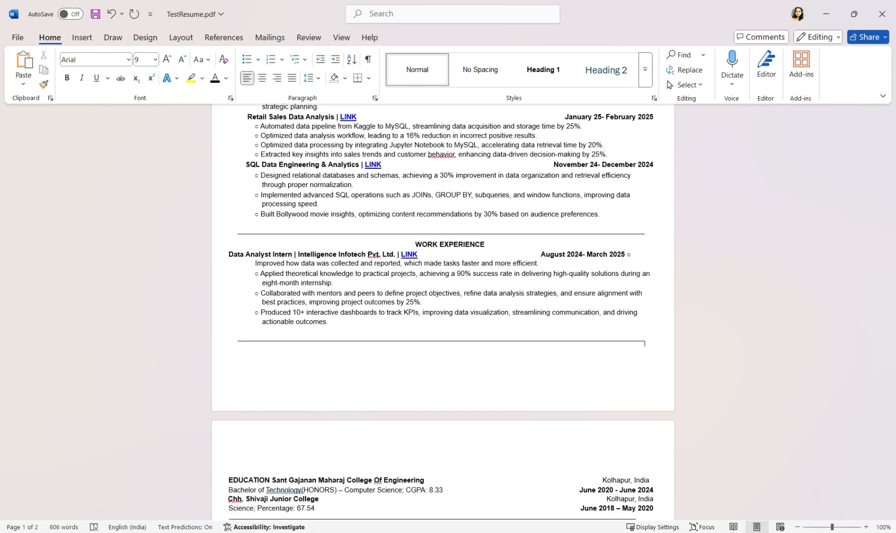
click(442, 340)
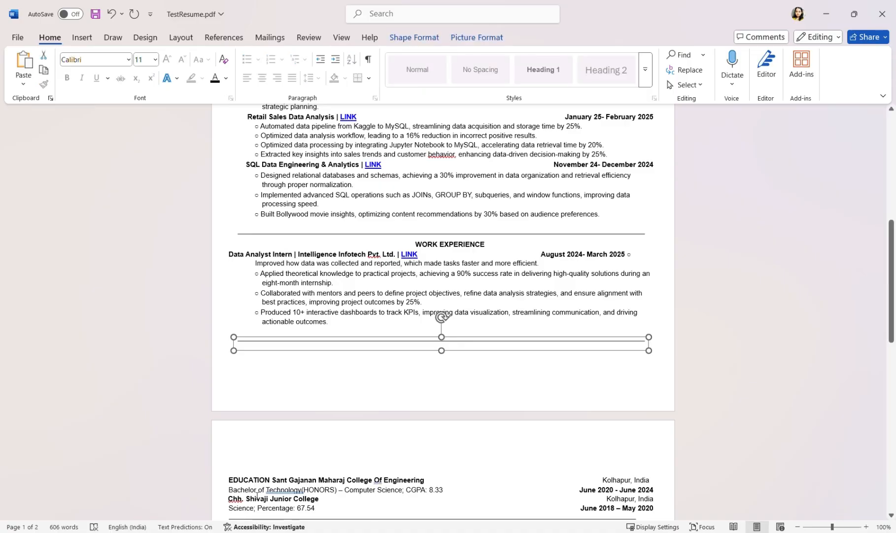
click(264, 445)
key(ctrl+v)
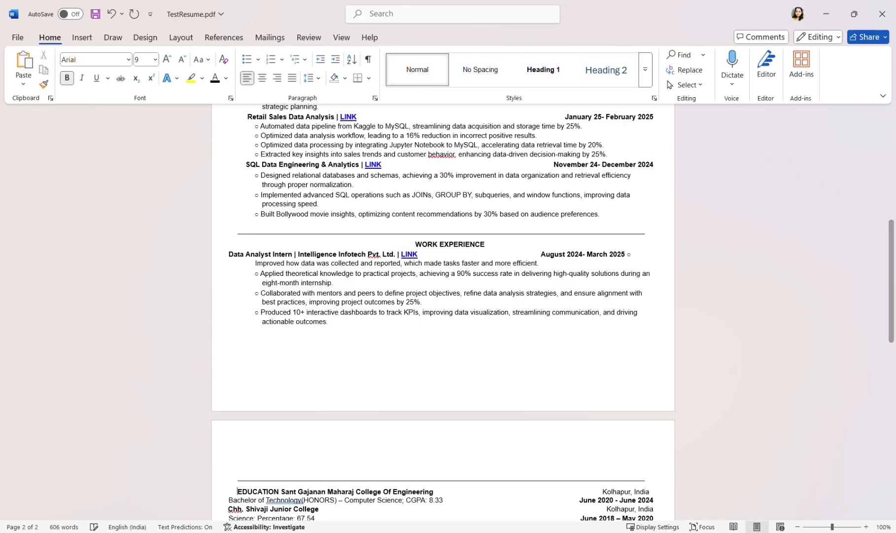
key(ctrl+z)
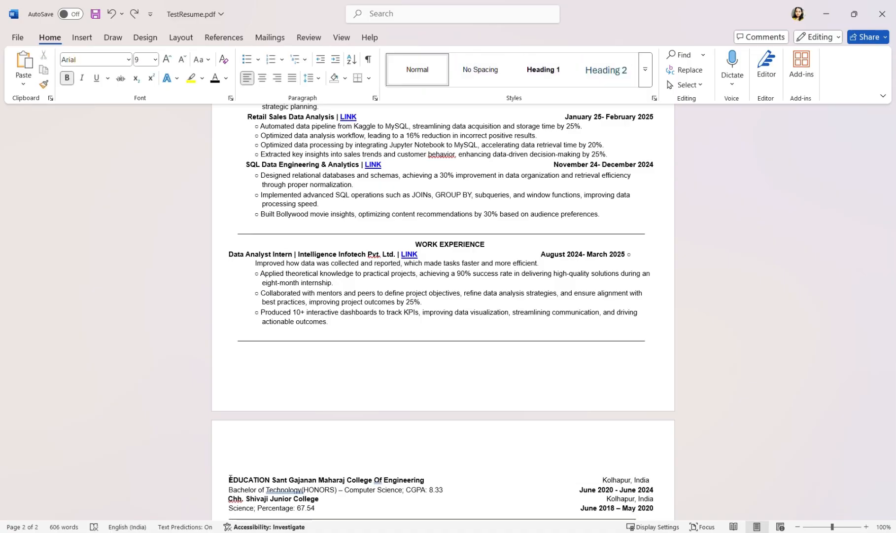
Step: Set the PROJECTS heading to size 10 and enlarge the WORK EXPERIENCE heading to match it
scroll(293, 456, up, 7)
scroll(396, 459, down, 2)
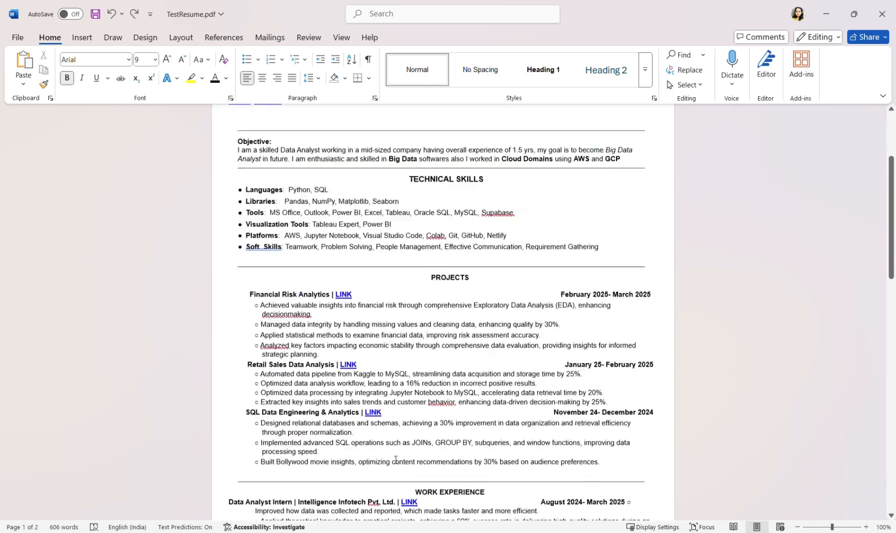
scroll(396, 459, down, 1)
drag(432, 245, 484, 250)
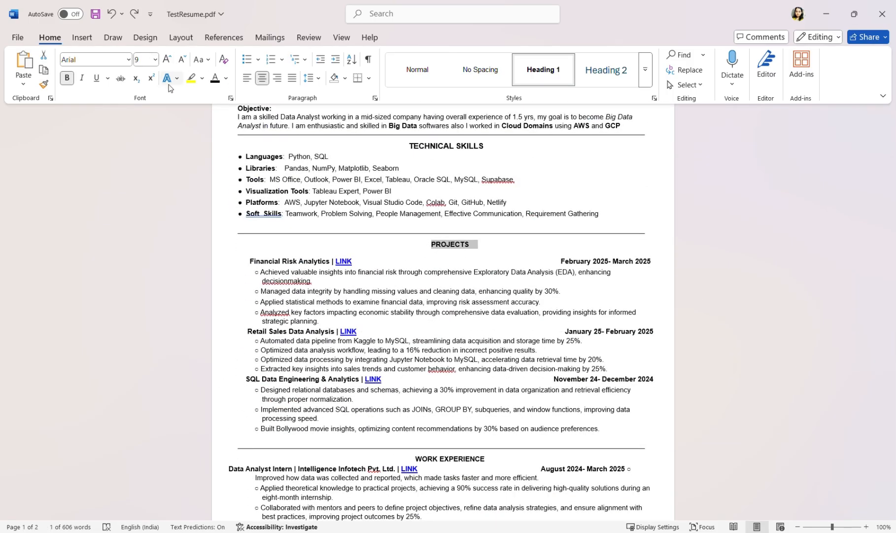
click(167, 58)
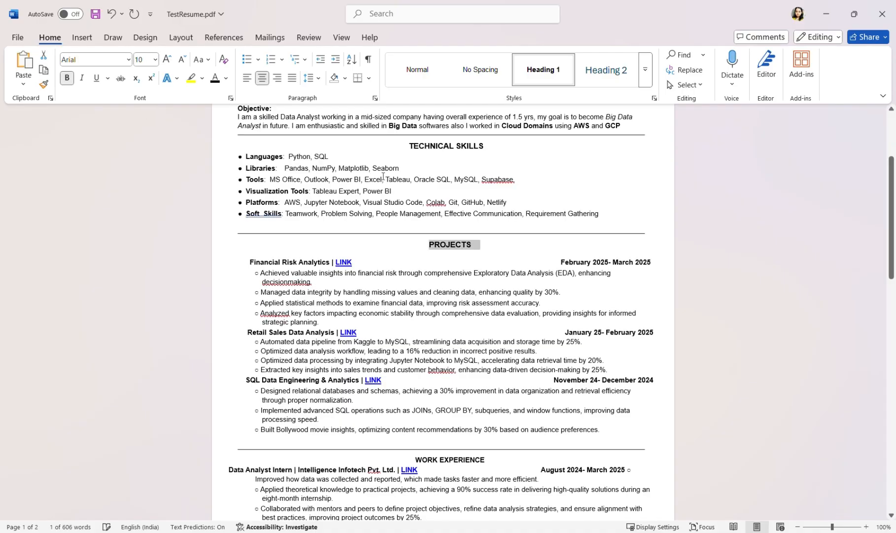
drag(421, 147, 466, 144)
click(465, 179)
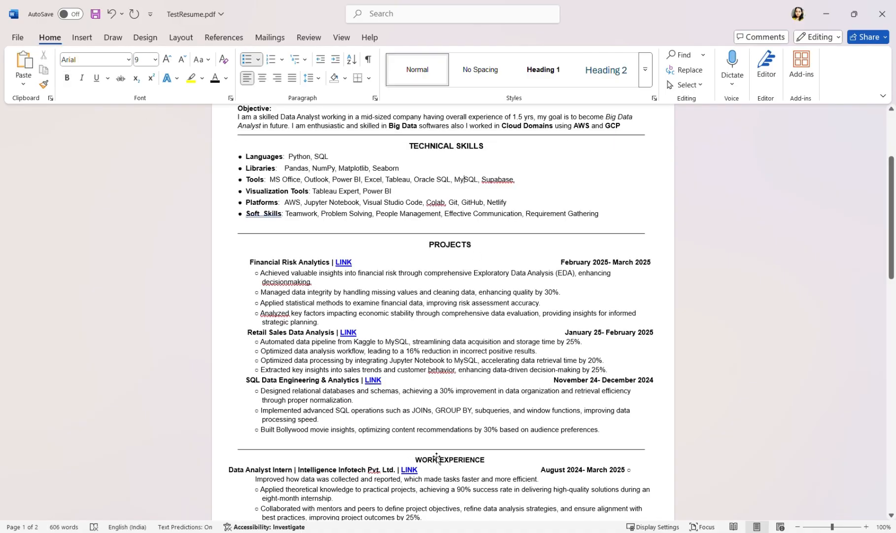
drag(423, 463, 487, 463)
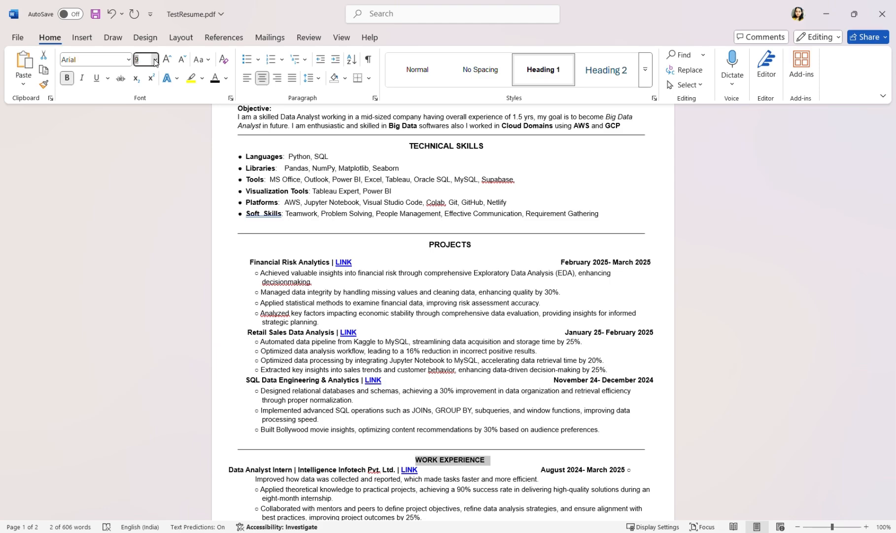
click(497, 306)
Step: Put the EDUCATION heading on its own line above the college name and shift that entry's 'Kolhapur, India' further right
scroll(497, 307, down, 5)
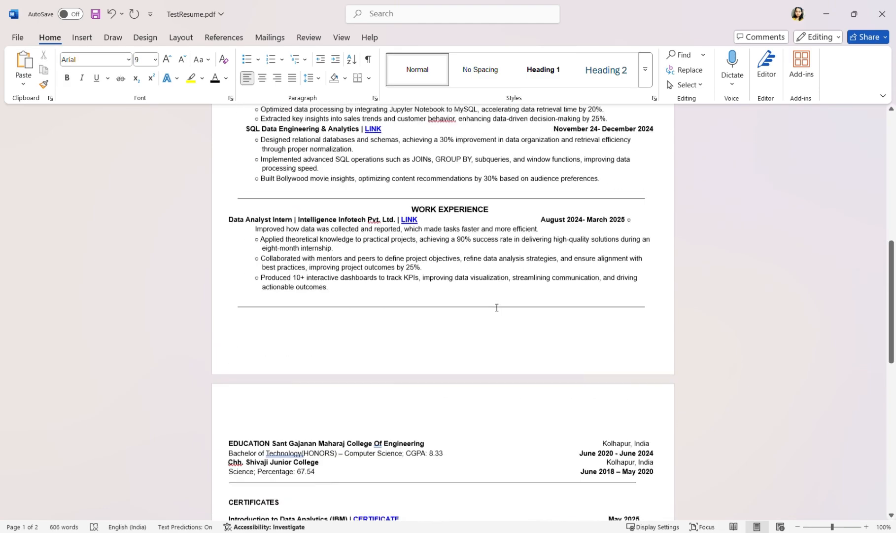
scroll(496, 307, down, 1)
click(270, 389)
key(Delete)
key(Return)
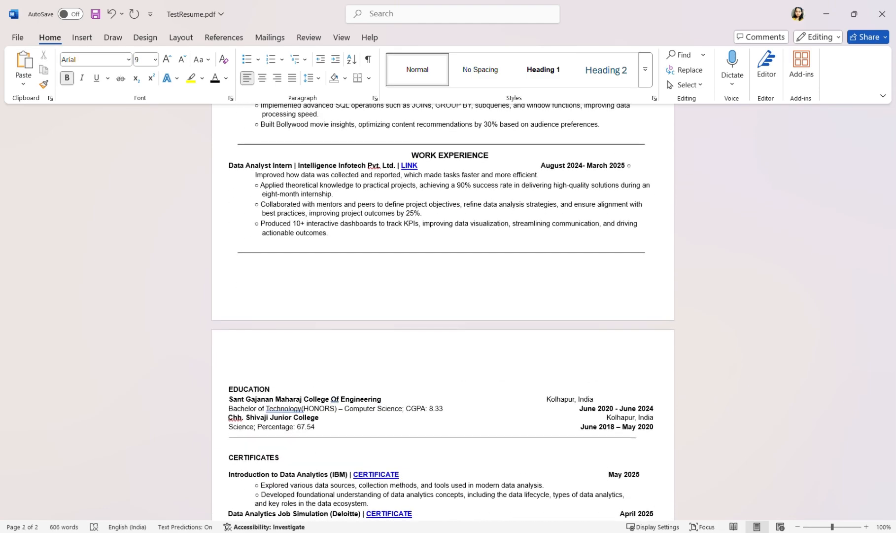
click(549, 401)
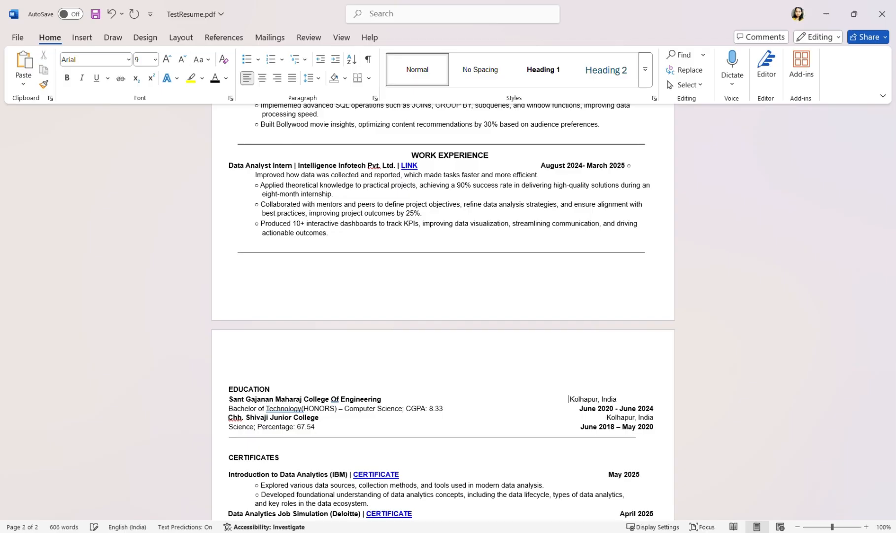
Step: Switch to ChatGPT and copy the balanced STAR version of the Financial Risk Analytics project
scroll(392, 275, up, 9)
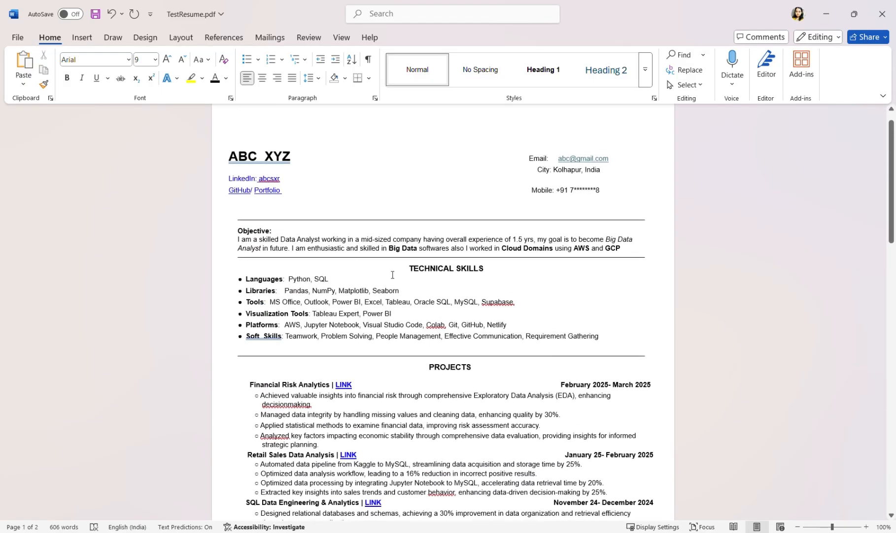
scroll(392, 274, down, 3)
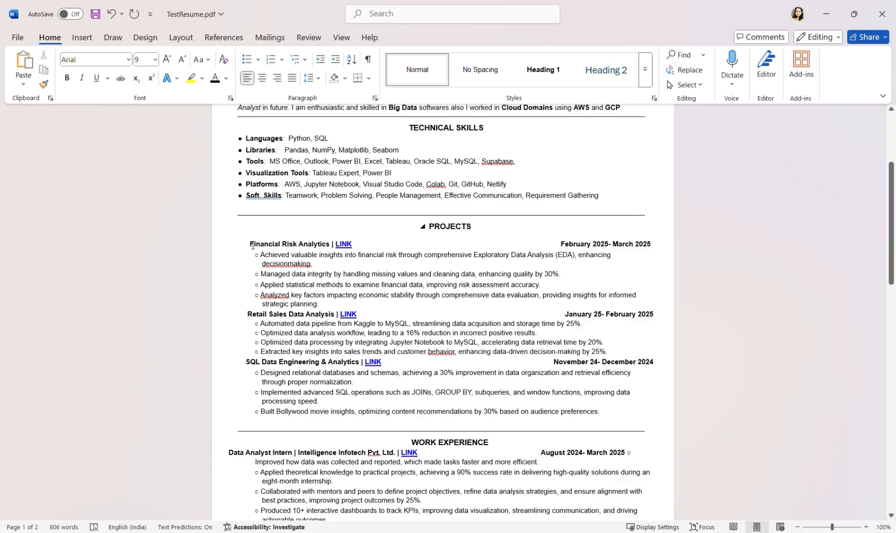
drag(250, 243, 325, 306)
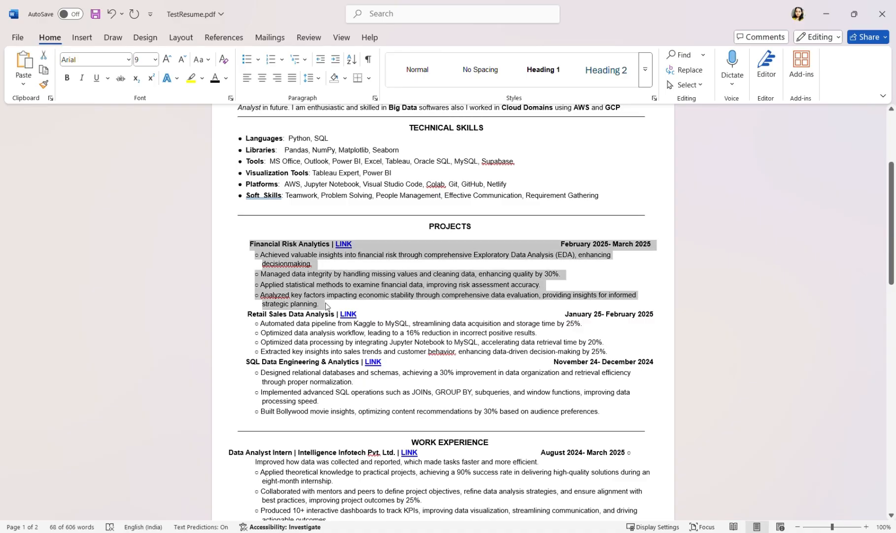
click(578, 532)
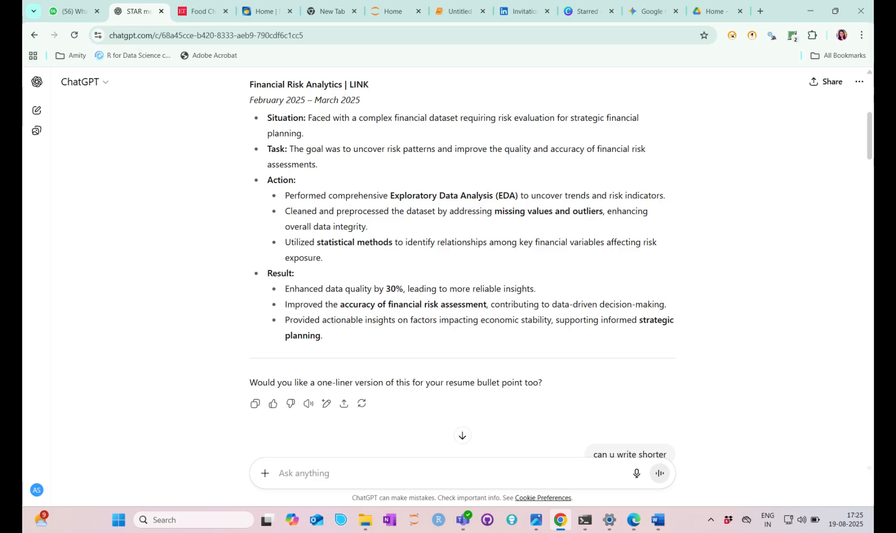
scroll(462, 271, down, 7)
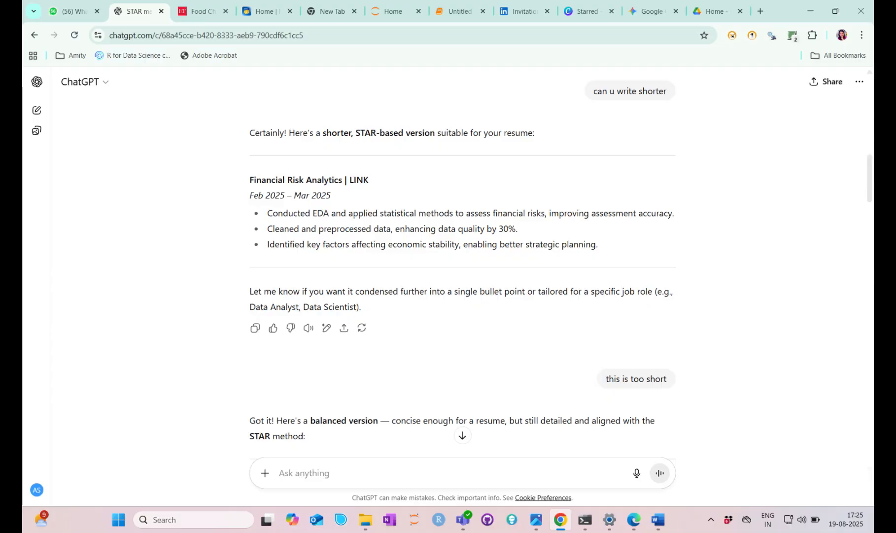
scroll(462, 271, down, 5)
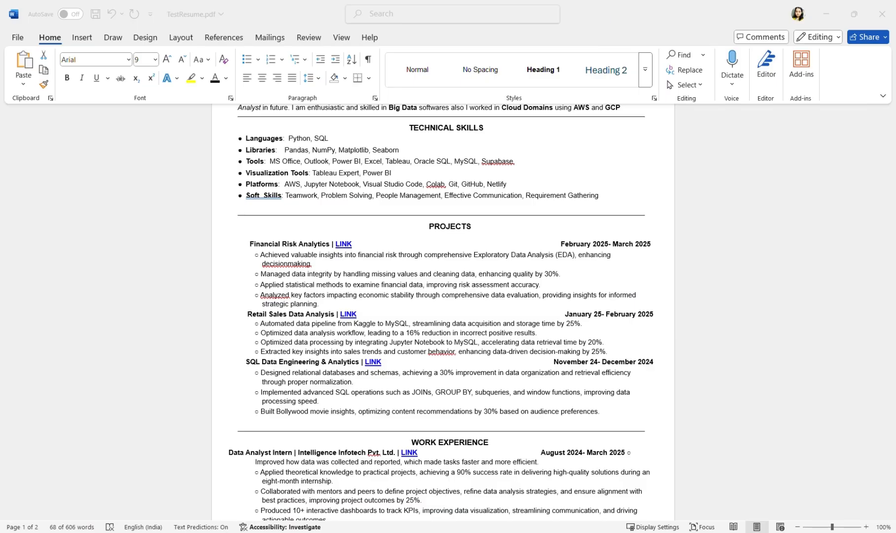
Step: Switch back to Word and replace the old Financial Risk Analytics bullets with the copied ChatGPT version
click(652, 495)
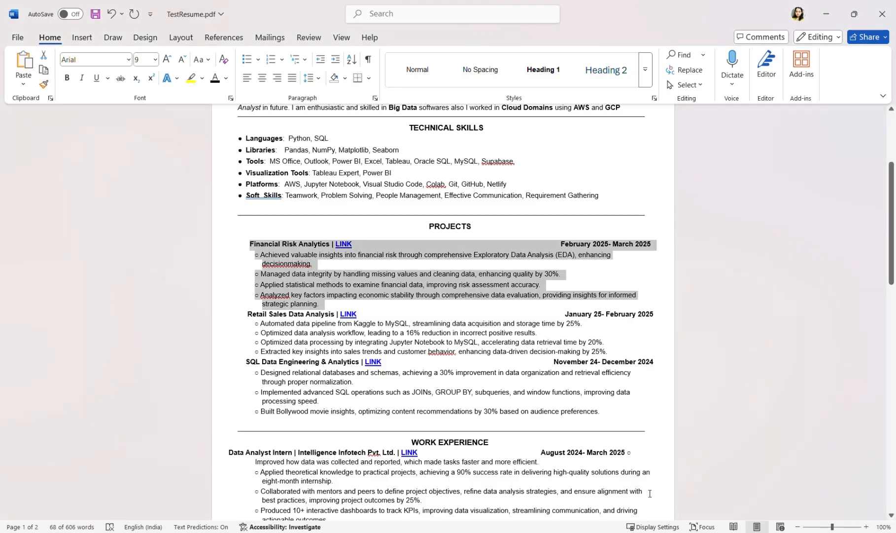
click(440, 283)
drag(266, 258, 328, 308)
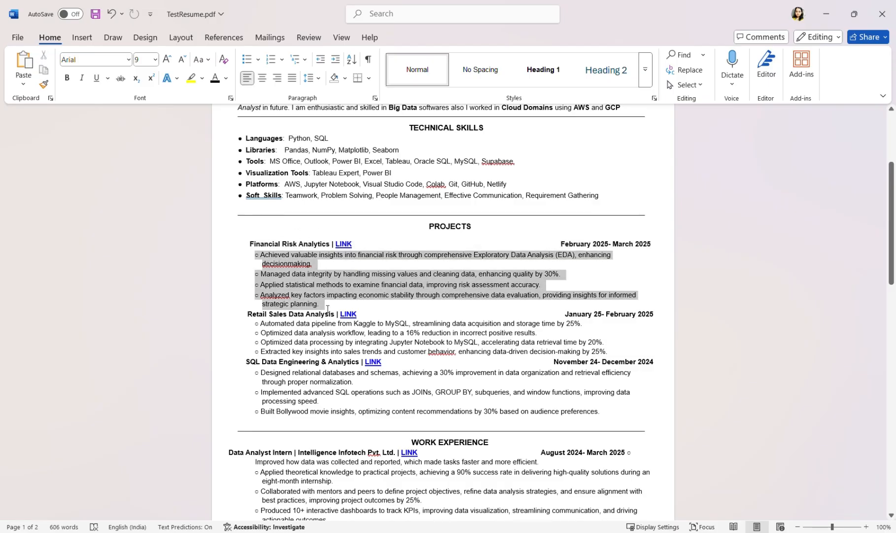
key(Delete)
text(Financial Risk Analytics | LINK February 2025 – March 2025 Conducted comprehensive EDA on financial datasets to uncover trends and risk indicators, supporting data-driven decision-making. Improved data quality by 30% through handling missing values, outliers, and ensuring overall data integrity. Applied statistical techniques to analyze financial metrics, enhancing the accuracy of risk assessment models. Evaluated key economic factors affecting financial stability, enabling more informed and strategic planning.)
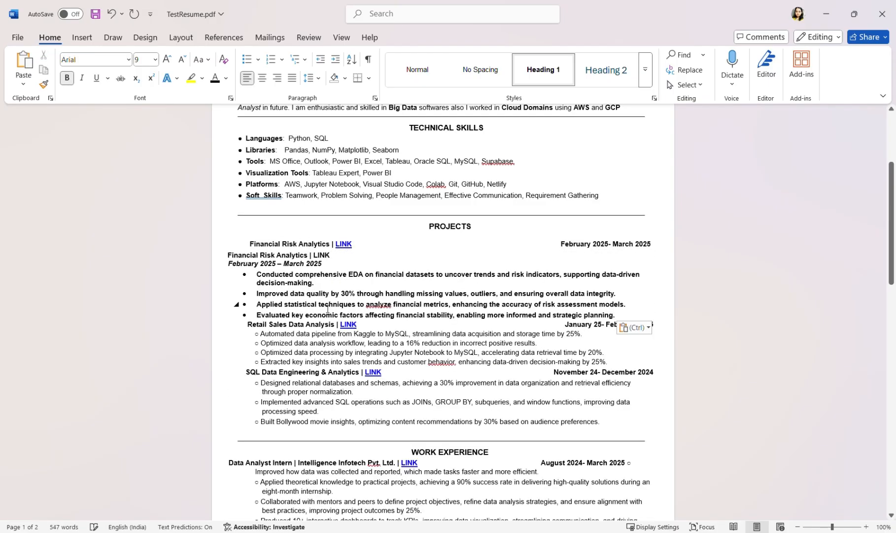
Step: Delete the duplicate title and date lines pasted under Financial Risk Analytics and remove the bold from its four new bullets
drag(328, 267, 666, 298)
key(Delete)
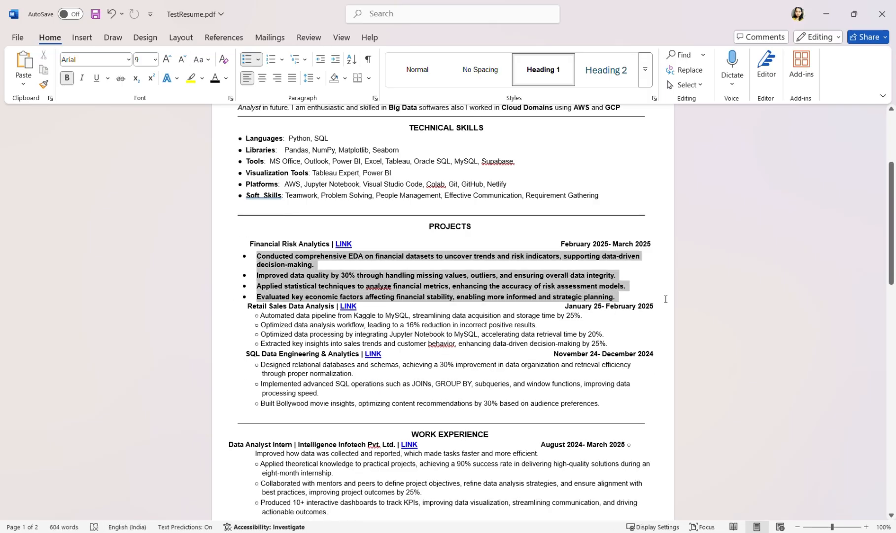
key(ctrl+b)
click(600, 344)
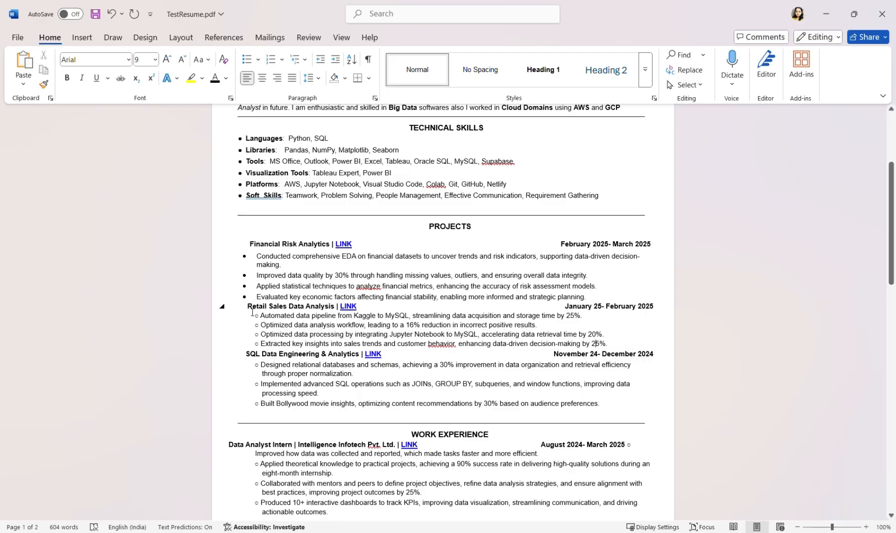
Step: Switch to ChatGPT and copy the shorter, resume-friendly version of the Retail Sales Data Analysis project
drag(250, 308, 633, 348)
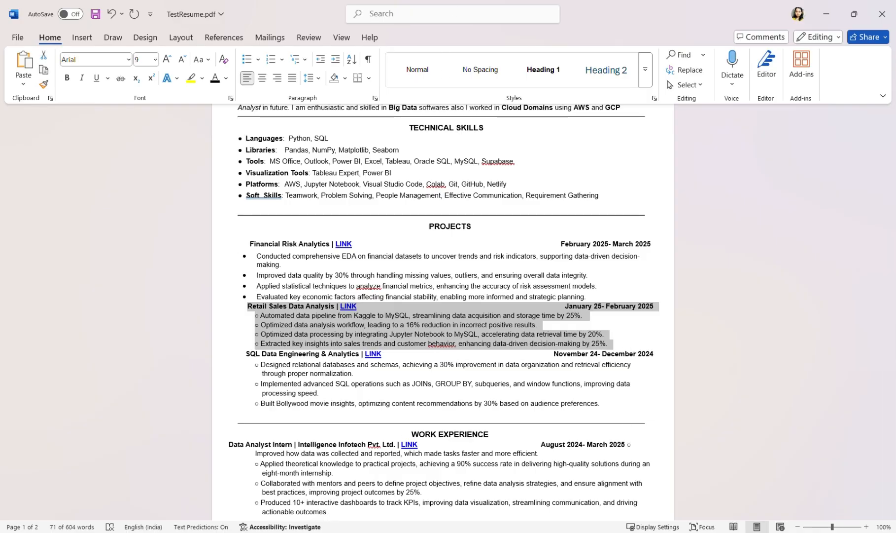
click(550, 513)
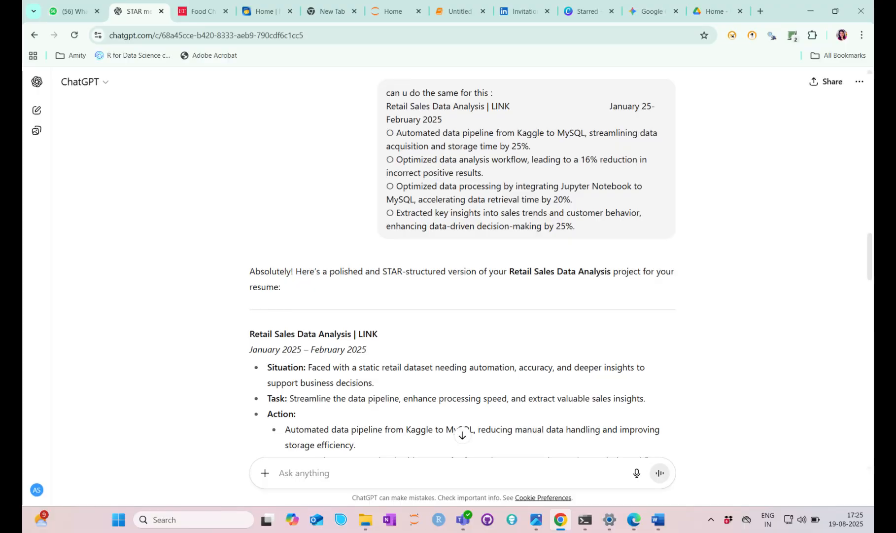
scroll(462, 266, down, 5)
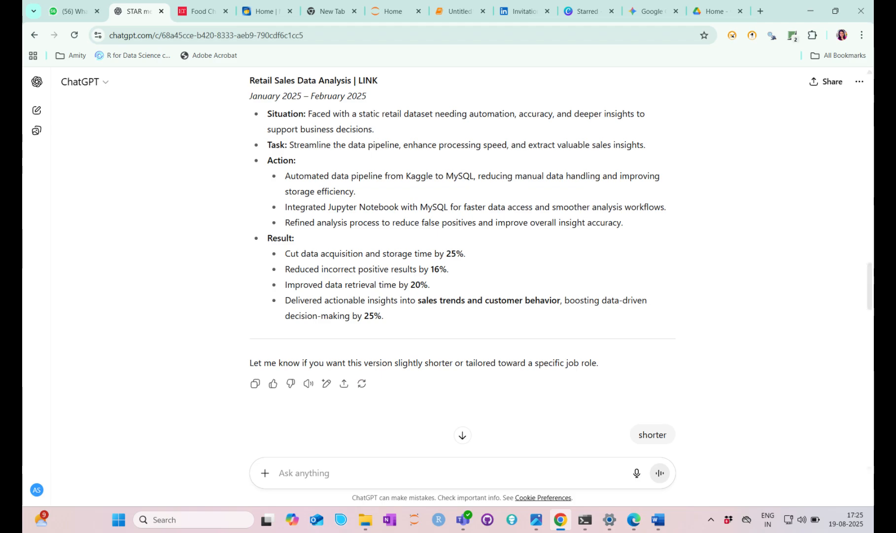
scroll(462, 266, down, 7)
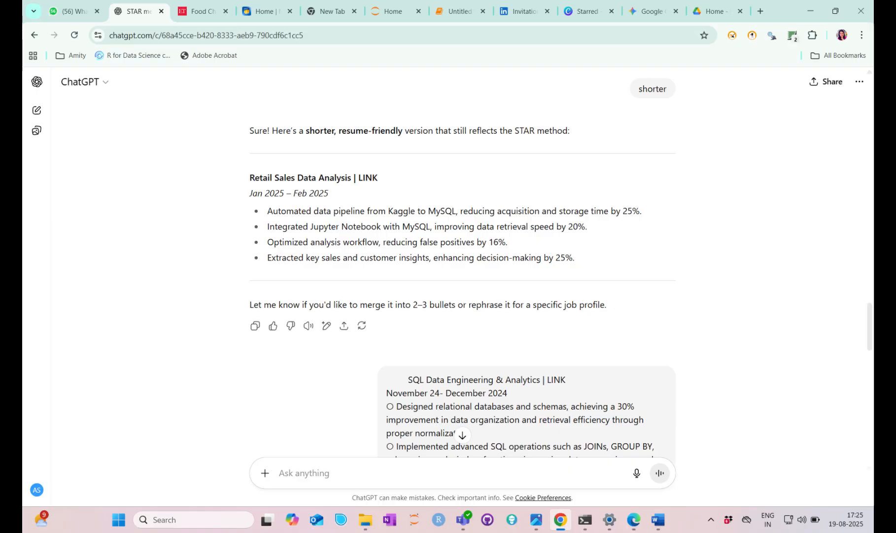
Step: Switch back to Word and replace the old Retail Sales Data Analysis bullets with the copied shorter version
key(alt+Tab)
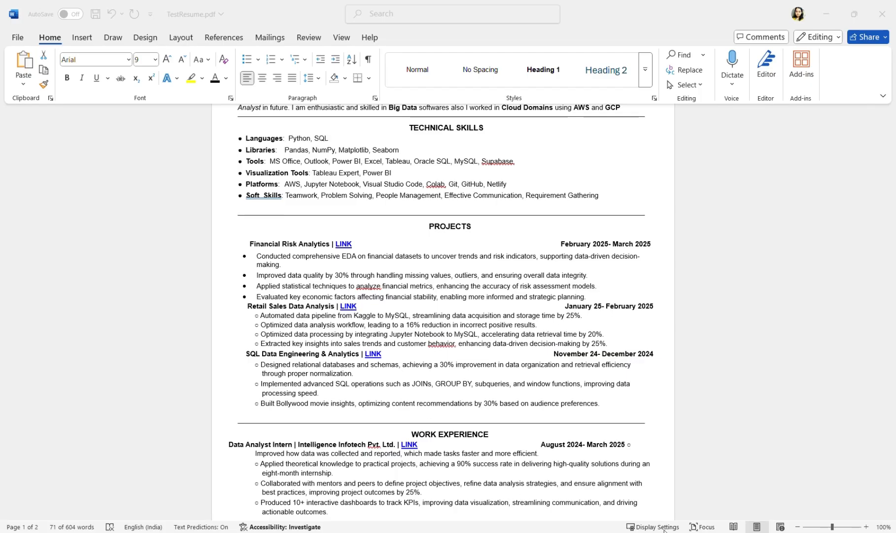
click(261, 316)
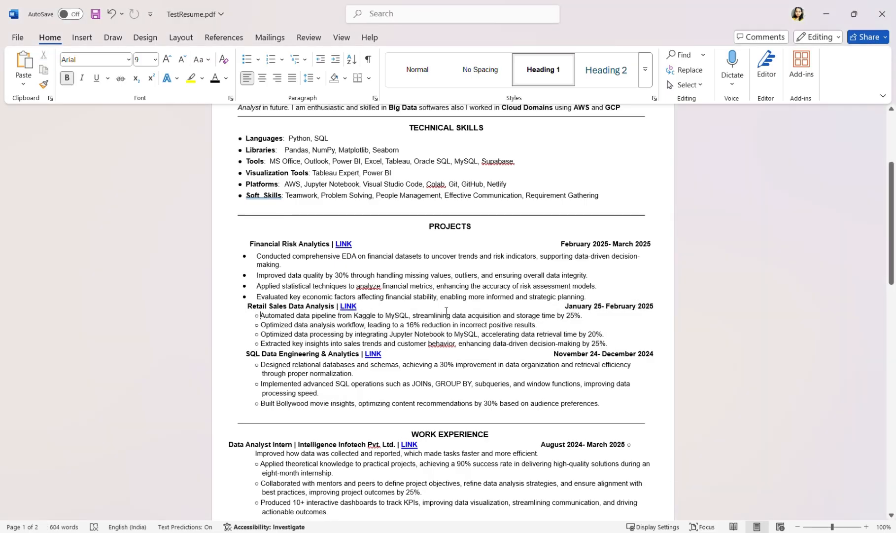
drag(261, 316, 612, 347)
key(Delete)
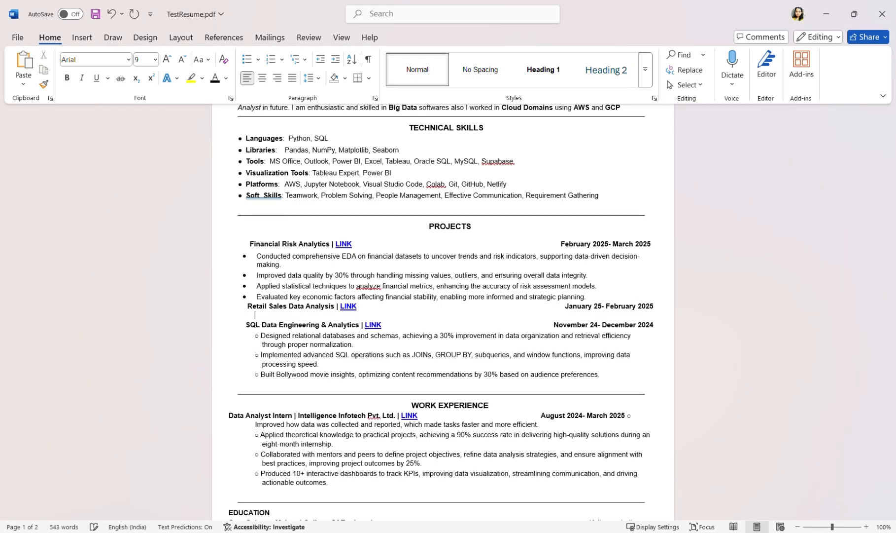
text(Retail Sales Data Analysis | LINK Jan 2025 – Feb 2025 Automated data pipeline from Kaggle to MySQL, reducing acquisition and storage time by 25%. Integrated Jupyter Notebook with MySQL, improving data retrieval speed by 20%. Optimized analysis workflow, reducing false positives by 16%. Extracted key sales and customer insights, enhancing decision-making by 25%.)
Step: Delete the duplicate title and date lines pasted under Retail Sales Data Analysis and add a blank line above that project
click(322, 324)
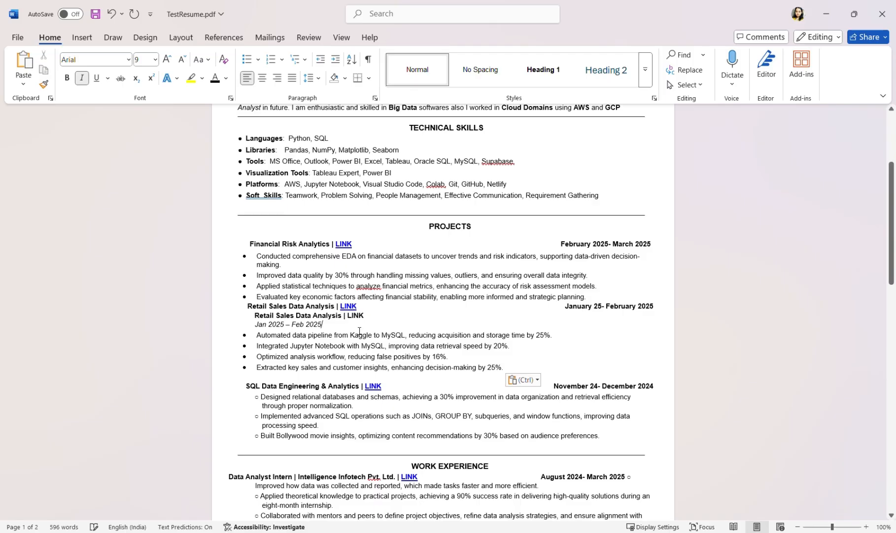
key(BackSpace)
key(BackSpace)
key(BackSpace)
key(BackSpace)
key(BackSpace)
key(BackSpace)
key(BackSpace)
key(BackSpace)
key(BackSpace)
key(BackSpace)
key(BackSpace)
key(BackSpace)
key(BackSpace)
key(BackSpace)
key(BackSpace)
key(BackSpace)
key(BackSpace)
key(BackSpace)
key(BackSpace)
key(BackSpace)
key(BackSpace)
key(BackSpace)
key(BackSpace)
key(BackSpace)
key(BackSpace)
key(BackSpace)
key(BackSpace)
key(BackSpace)
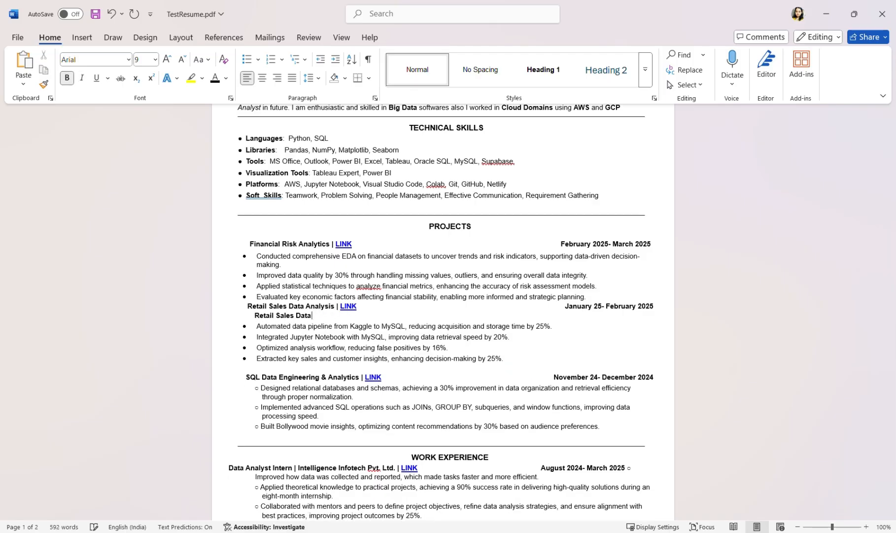
key(BackSpace)
key(BackSpace)
key(BackSpace)
key(BackSpace)
key(BackSpace)
key(BackSpace)
key(BackSpace)
key(BackSpace)
key(BackSpace)
key(BackSpace)
key(BackSpace)
key(BackSpace)
key(BackSpace)
click(596, 297)
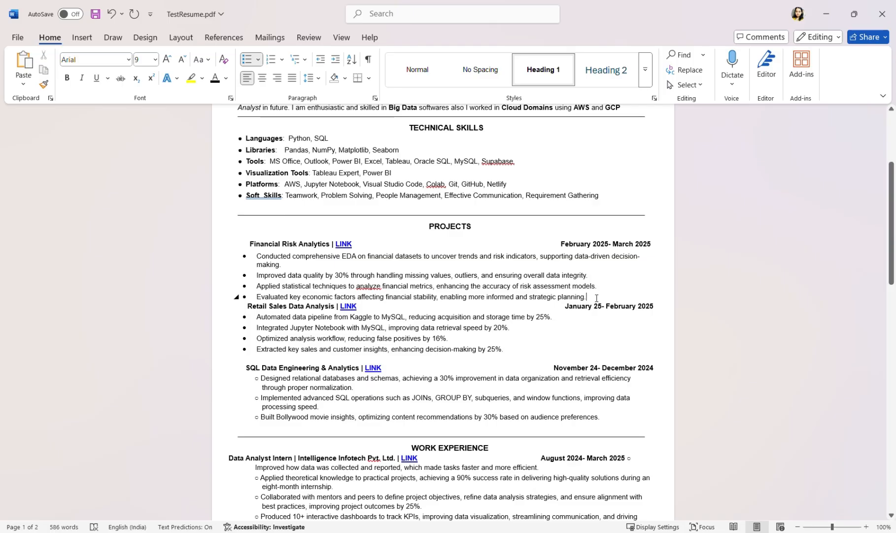
key(Return)
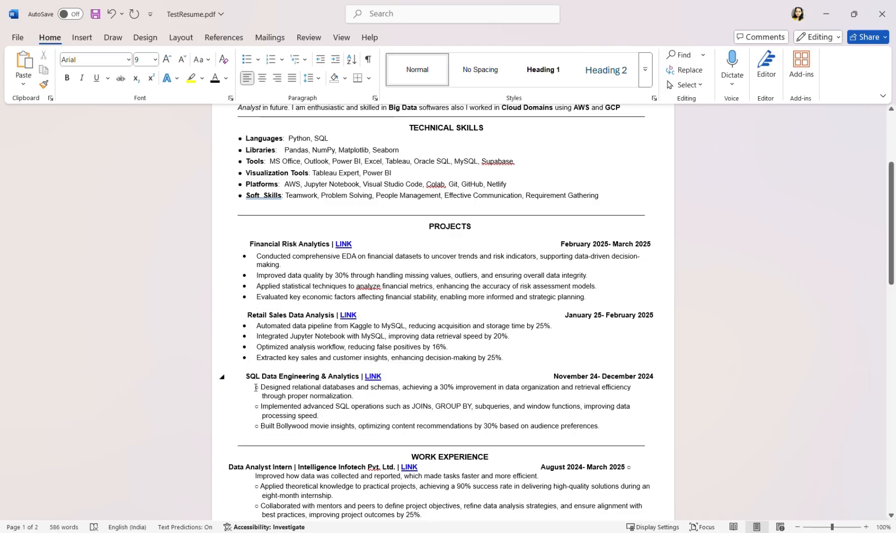
Step: Replace the old SQL Data Engineering & Analytics bullets in the resume with the shorter version from ChatGPT, aligned left
drag(246, 376, 610, 431)
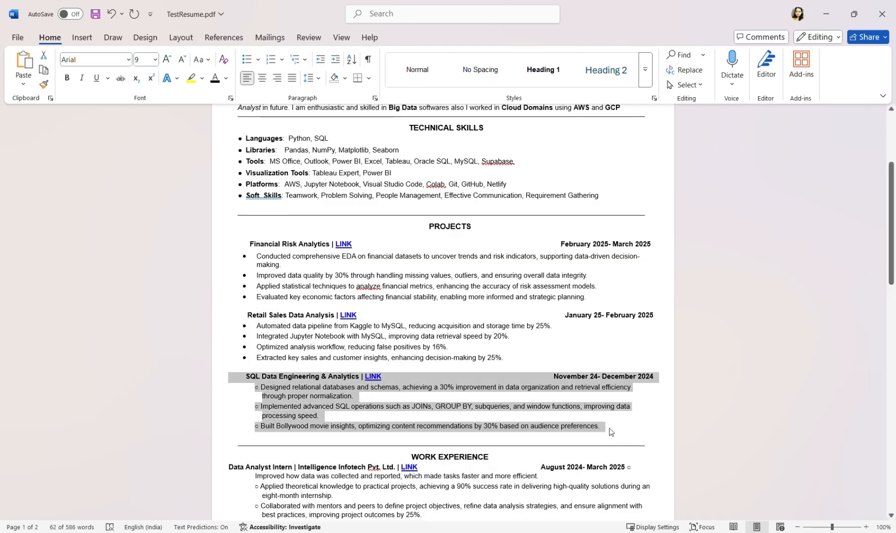
click(367, 531)
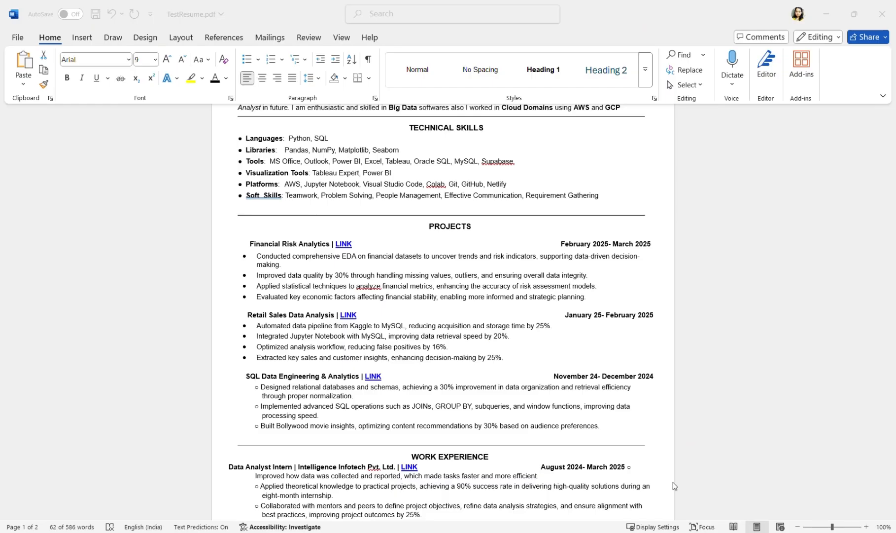
click(673, 482)
click(299, 405)
drag(262, 388, 625, 436)
key(Delete)
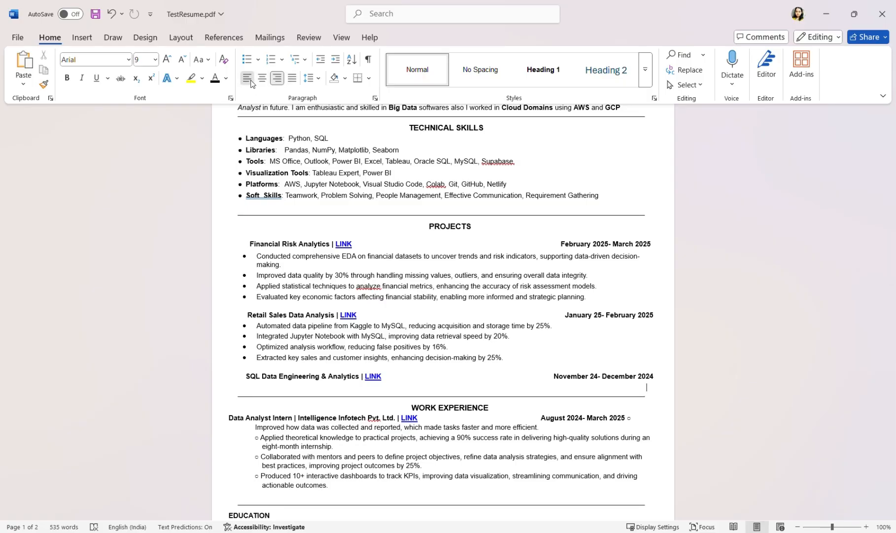
text(SQL Data Engineering & Analytics | LINK Nov 2024 – Dec 2024 Designed normalized relational databases, improving data organization and retrieval by 30%. Applied advanced SQL (JOINs, subqueries, window functions) to boost data processing efficiency. Analyzed Bollywood movie data to generate audience insights, enhancing content recommendations by 30%.)
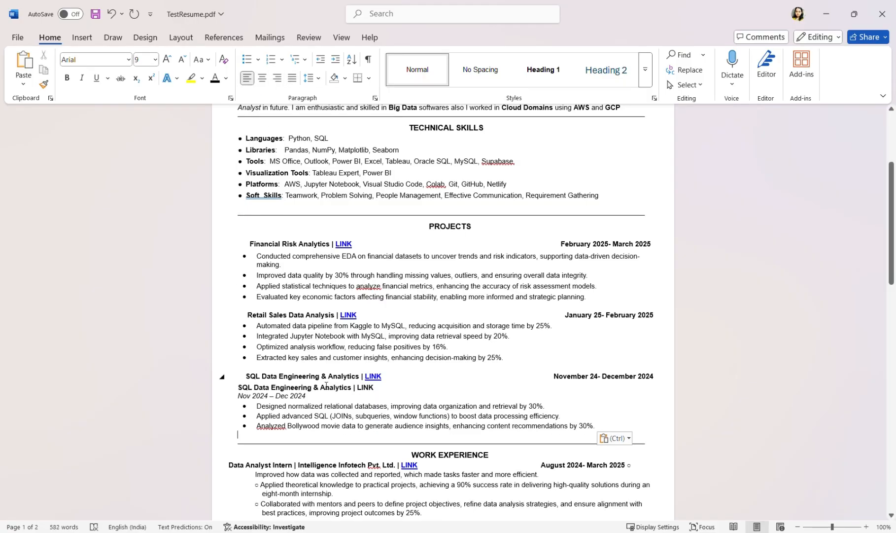
Step: Delete the duplicate title and date lines pasted under the SQL Data Engineering & Analytics heading
click(321, 401)
key(BackSpace)
key(BackSpace)
key(BackSpace)
key(BackSpace)
key(BackSpace)
key(BackSpace)
key(BackSpace)
key(BackSpace)
key(BackSpace)
key(BackSpace)
key(BackSpace)
key(BackSpace)
key(BackSpace)
key(BackSpace)
key(BackSpace)
key(BackSpace)
key(BackSpace)
key(BackSpace)
key(BackSpace)
key(BackSpace)
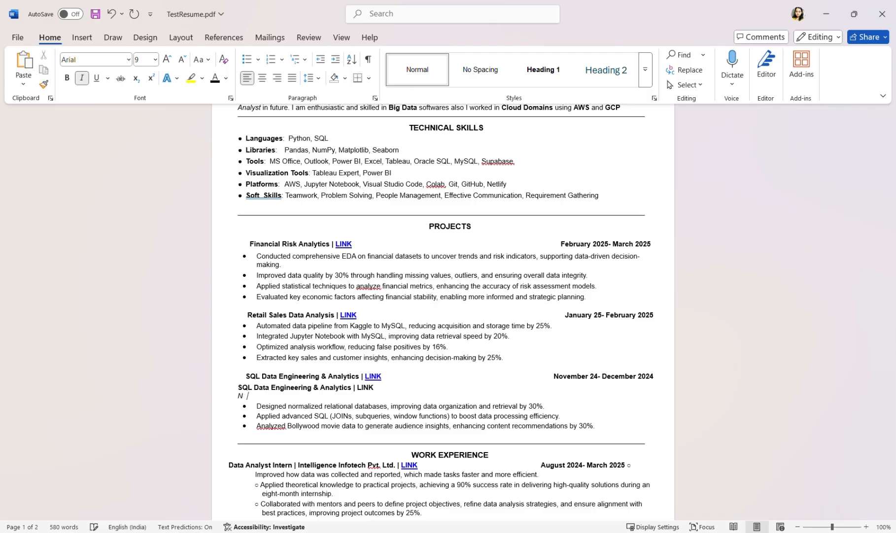
key(BackSpace)
key(BackSpace)
key(BackSpace)
key(BackSpace)
key(BackSpace)
key(BackSpace)
key(BackSpace)
key(BackSpace)
key(BackSpace)
key(BackSpace)
key(BackSpace)
key(BackSpace)
key(BackSpace)
key(BackSpace)
key(BackSpace)
key(BackSpace)
key(BackSpace)
key(BackSpace)
key(BackSpace)
key(BackSpace)
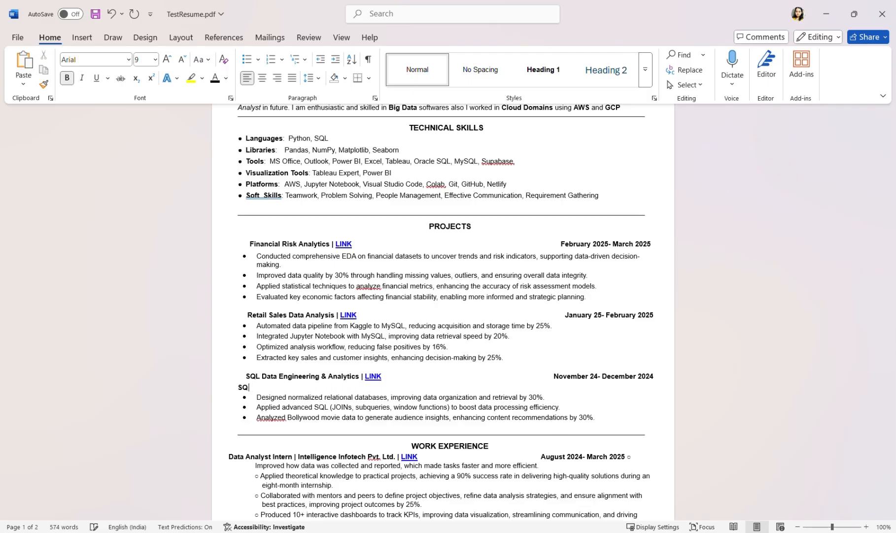
key(BackSpace)
Step: Have ChatGPT rewrite the Data Analyst Intern experience with more numbers, tech skills and soft skills, and copy the new bullets
scroll(389, 381, down, 4)
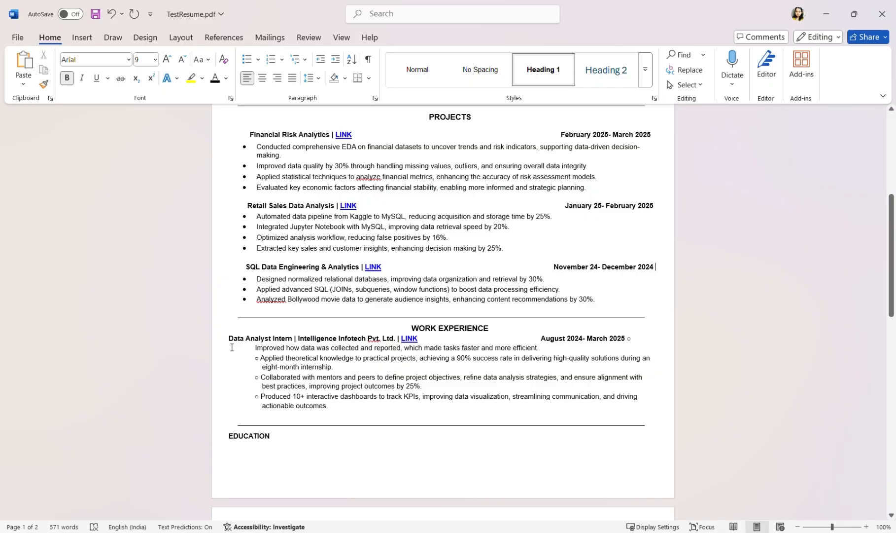
drag(231, 347, 347, 418)
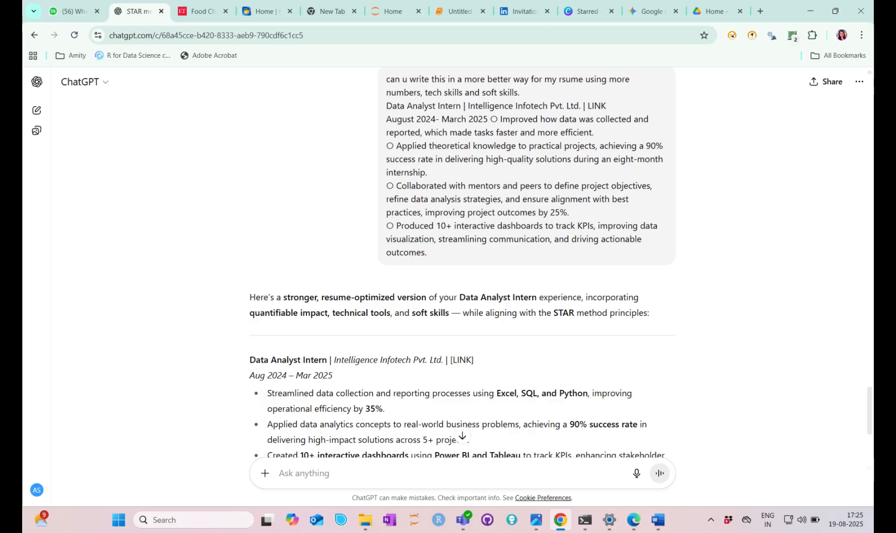
scroll(463, 262, down, 4)
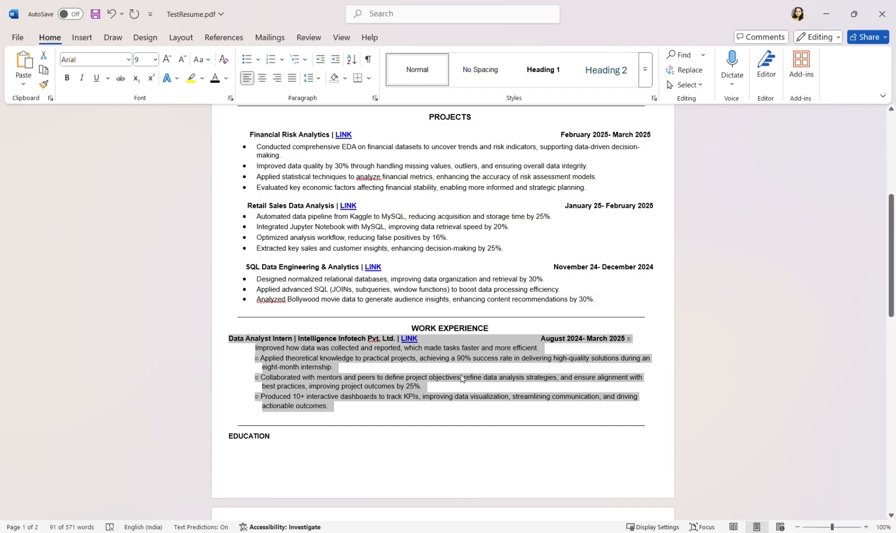
Step: Switch back to Word, replace the old Data Analyst Intern points with ChatGPT's copied version and format them as a bulleted list
click(447, 392)
drag(257, 349, 328, 407)
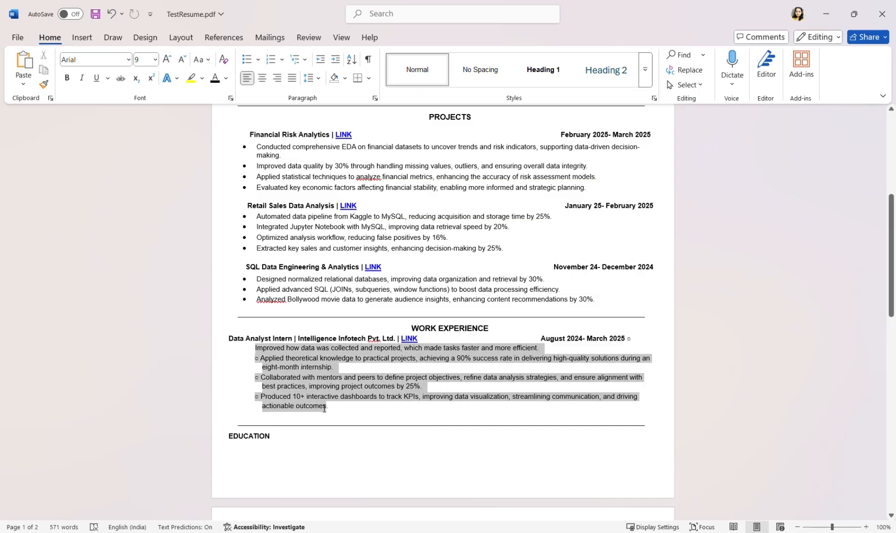
key(BackSpace)
key(BackSpace)
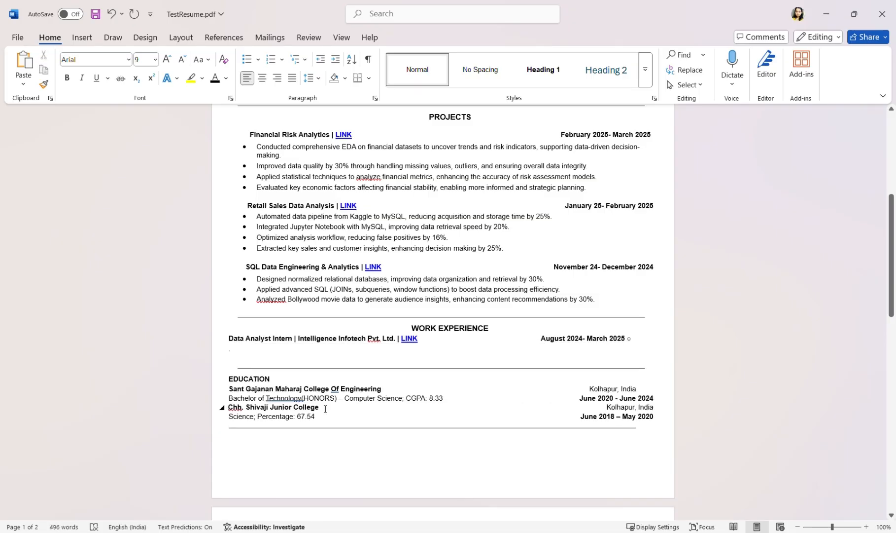
text(Streamlined data collection and reporting processes using Excel, SQL, and Python, improving operational efficiency by 35%.\n Applied data analytics concepts to real-world business problems, achieving a 90% success rate in delivering high-impact solutions across 5+ projects.\n Created 10+ interactive dashboards using Power BI and Tableau to track KPIs, enhancing stakeholder decision-making and communication.\n Collaborated cross-functionally with peers and mentors to define project goals and refine analysis strategies, increasing project success rates by 25%.\n Demonstrated strong problem-solving and communication skills by translating complex datasets into clear, actionable insights for both technical and non-technical teams.\n)
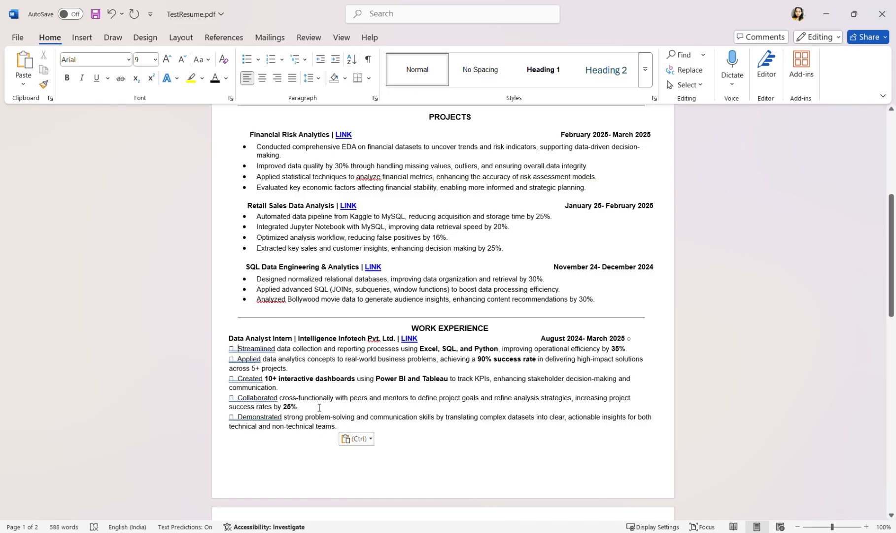
drag(230, 349, 336, 427)
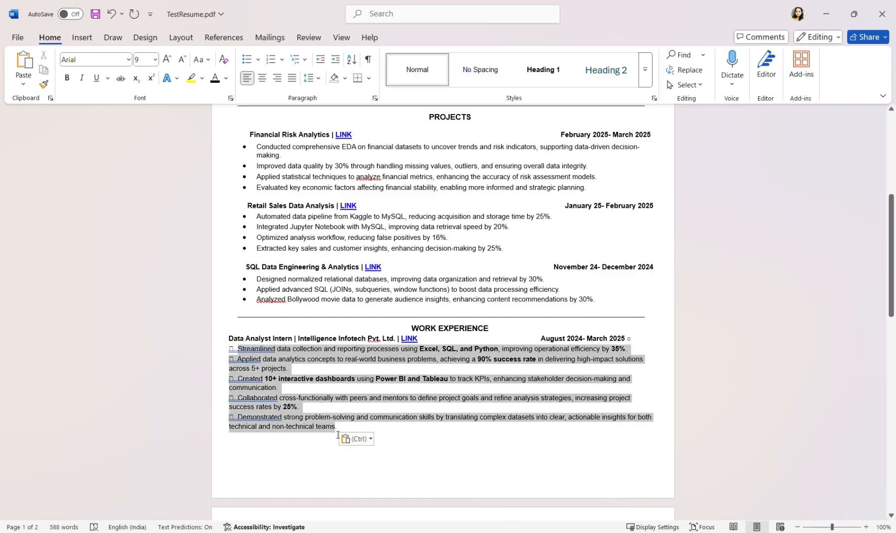
click(245, 59)
click(448, 438)
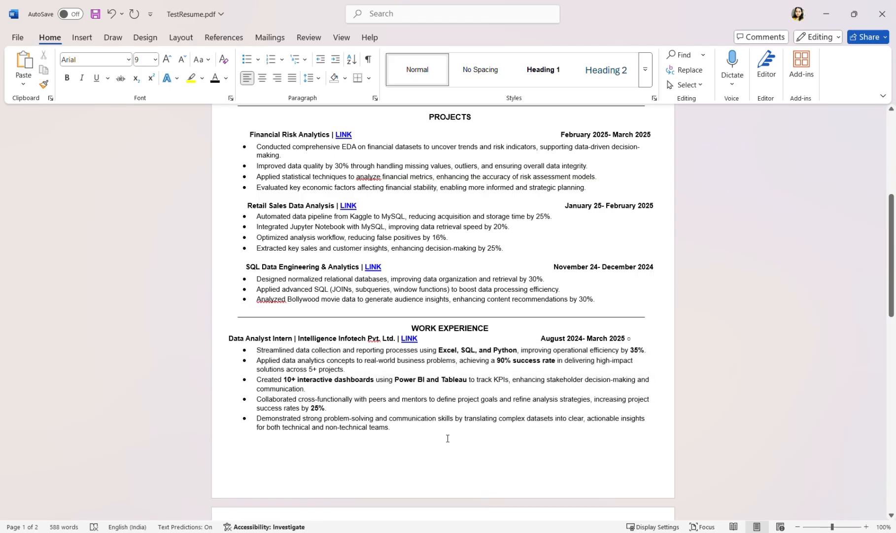
Step: Set the EDUCATION heading to 10 pt, centre it and add a blank line below it
scroll(447, 436, down, 6)
click(229, 249)
double_click(265, 250)
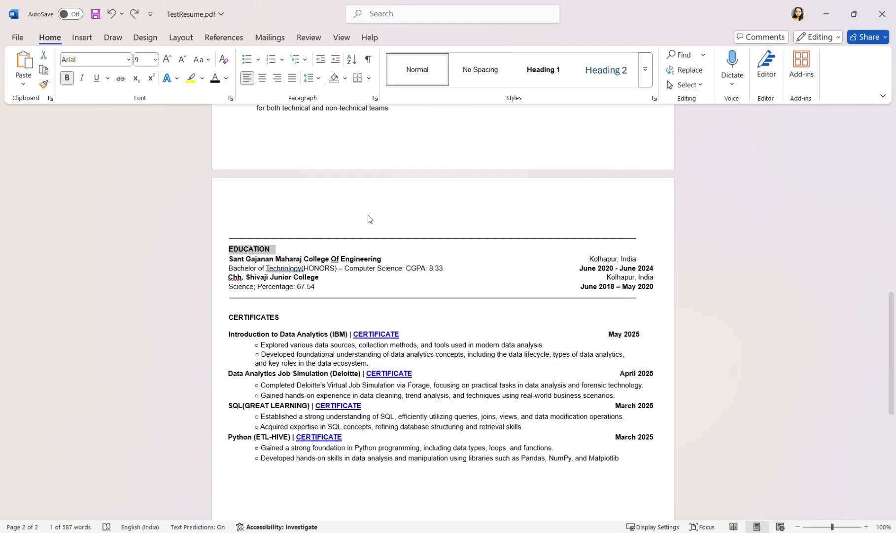
click(356, 262)
key(ctrl+shift+period)
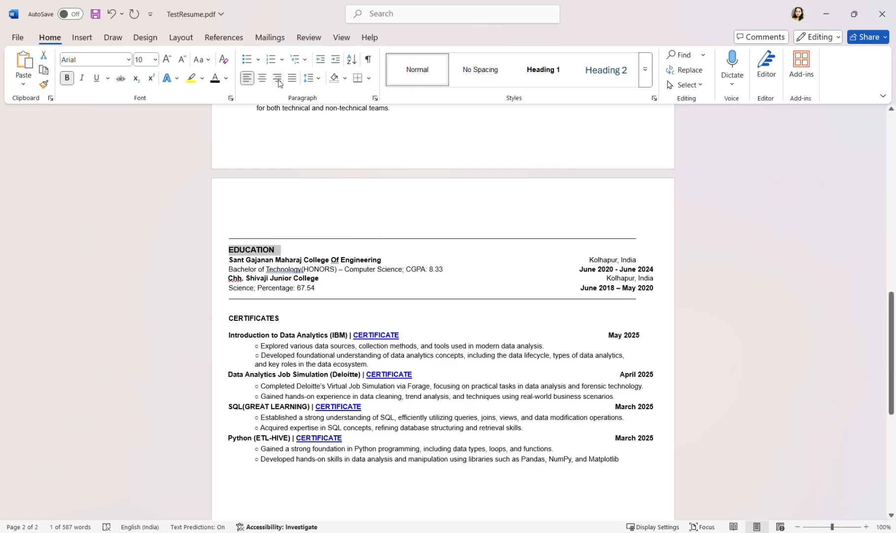
click(263, 78)
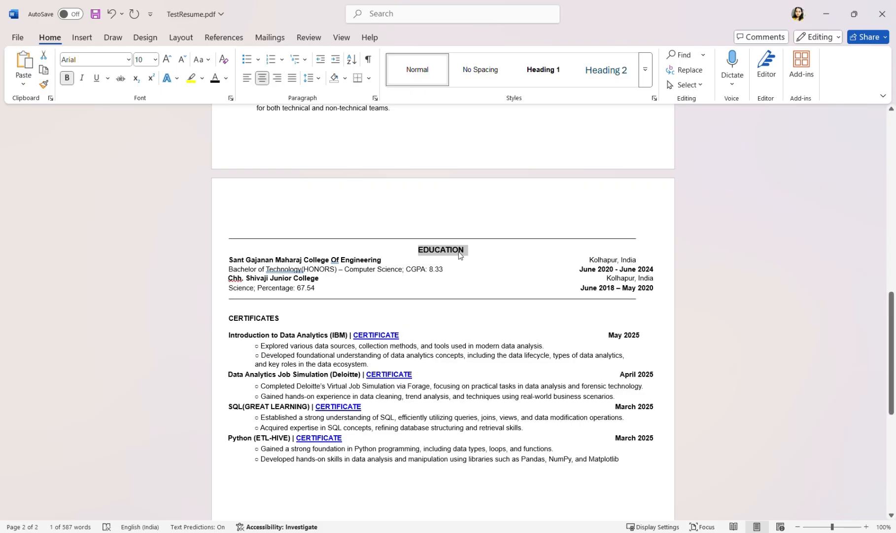
click(486, 253)
key(Return)
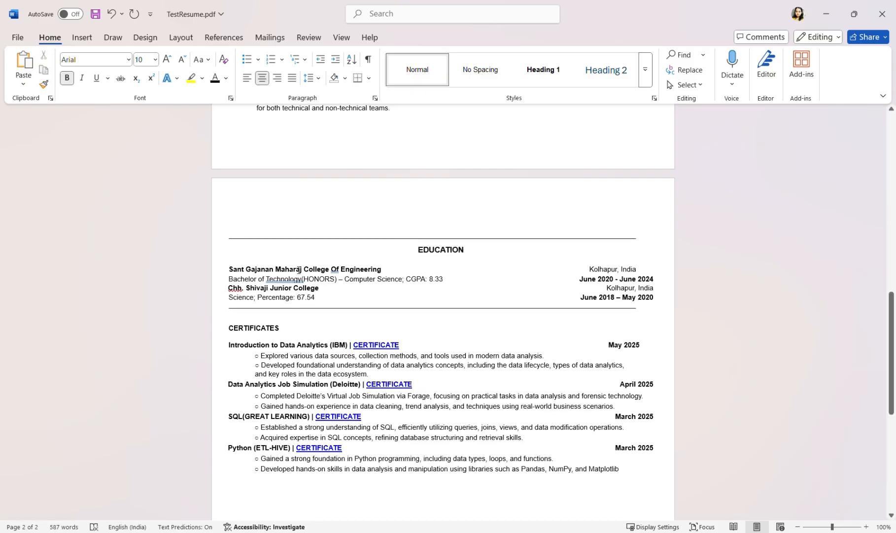
Step: Copy Sant Gajanan Maharaj College Of Engineering onto a new line below the Bachelor of Technology line, with Kolhapur, India at the right margin
click(257, 288)
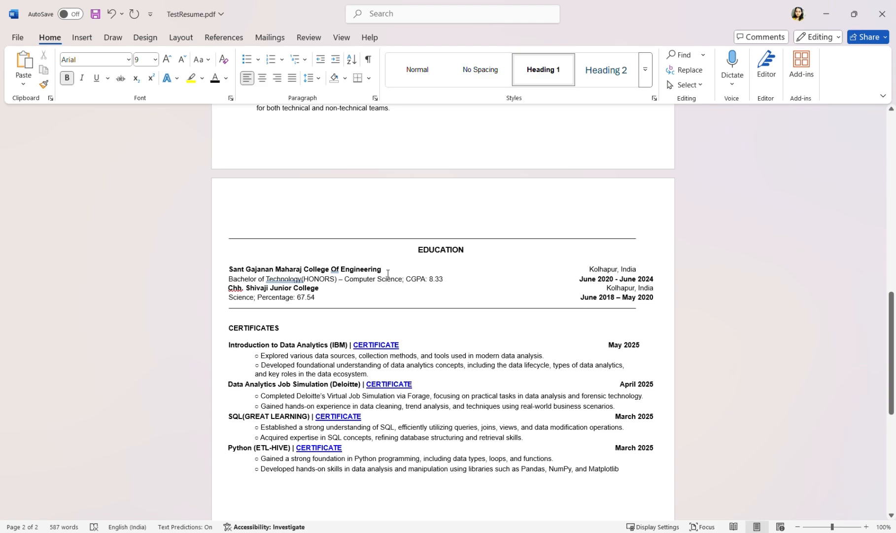
drag(388, 273, 237, 271)
key(ctrl+c)
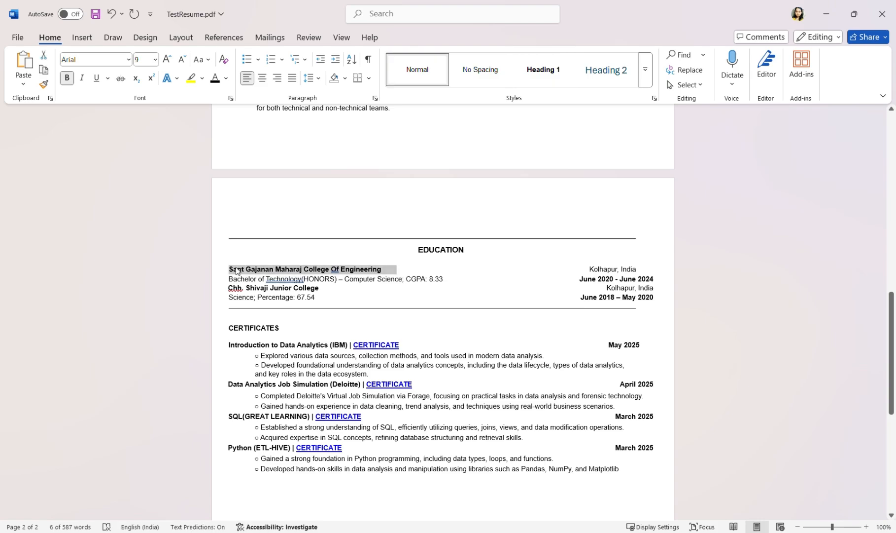
click(663, 280)
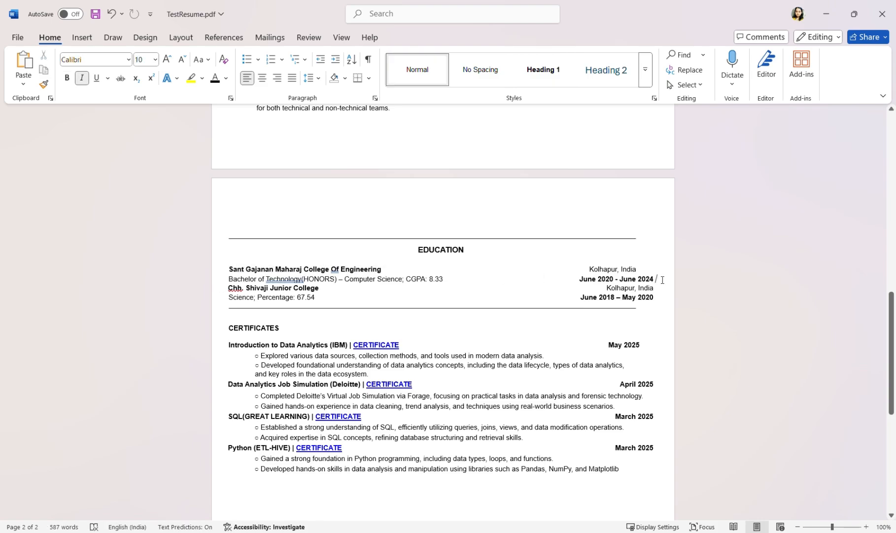
key(Return)
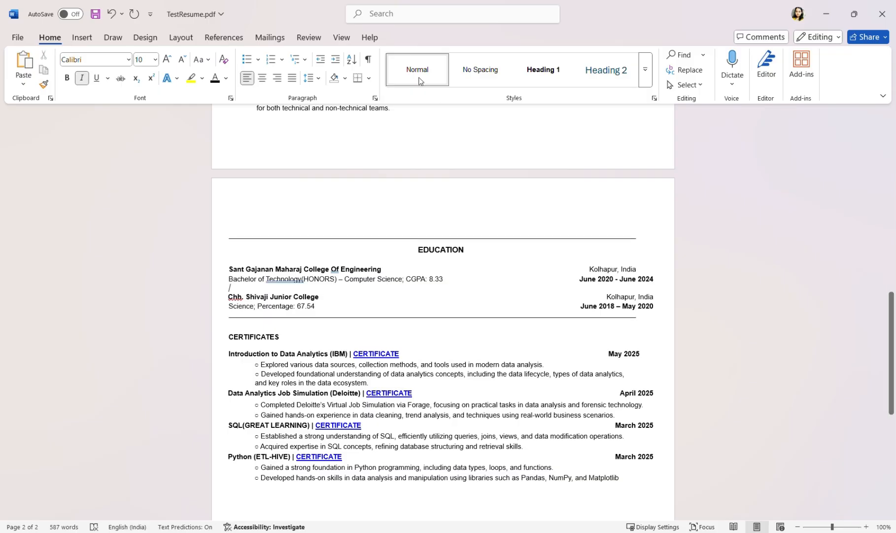
click(88, 78)
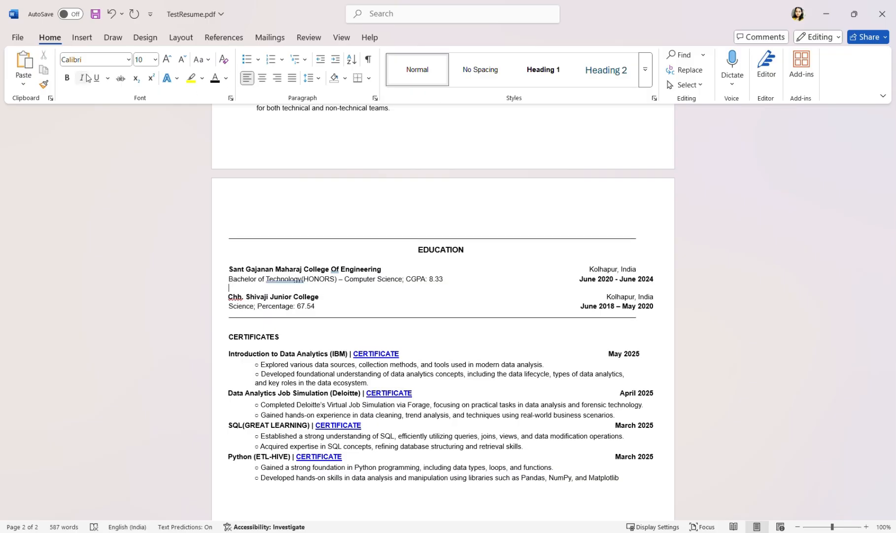
key(ctrl+v)
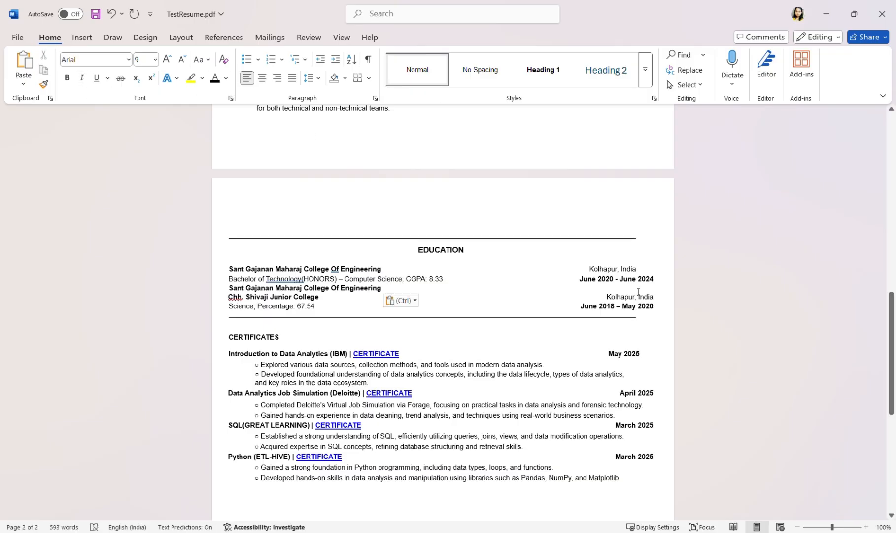
click(279, 80)
text(Kol)
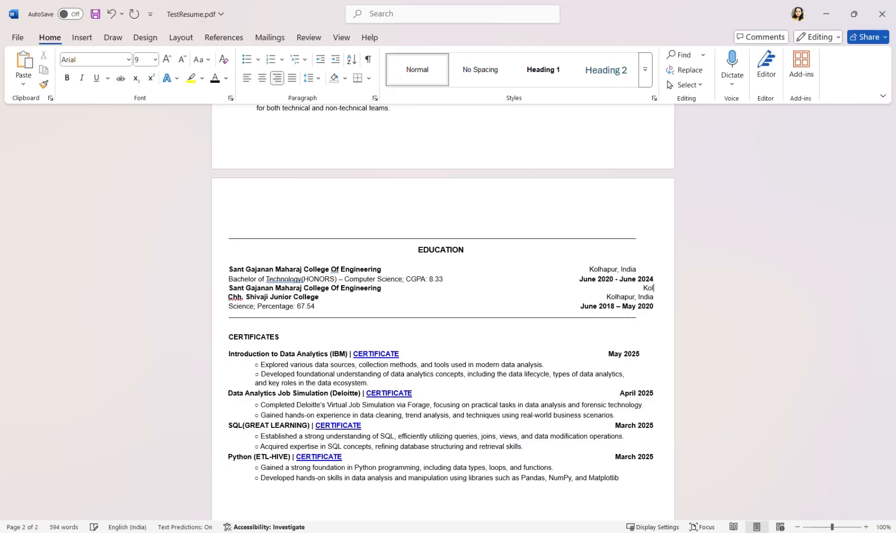
text(hapur, India)
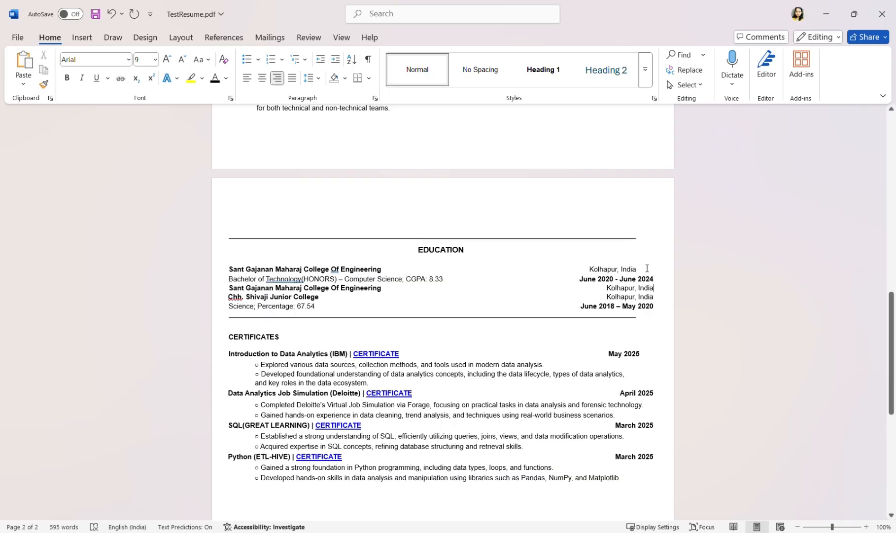
Step: Delete the original college and location line above the Bachelor of Technology line and keep the degree line at the left margin
drag(229, 269, 397, 270)
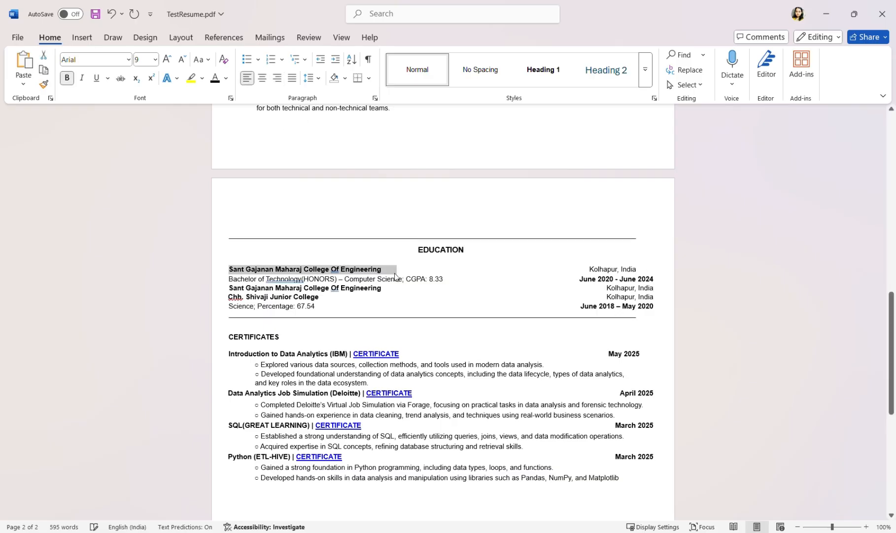
key(BackSpace)
drag(473, 270, 409, 278)
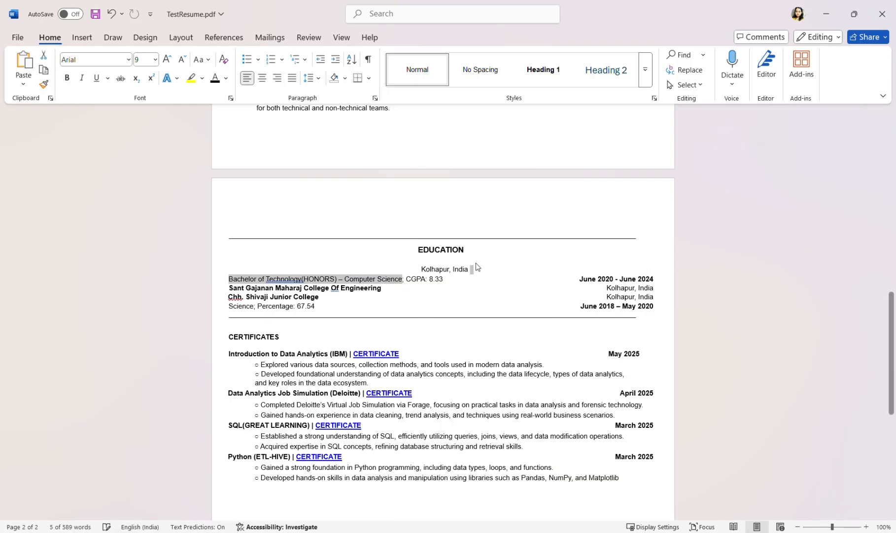
click(480, 288)
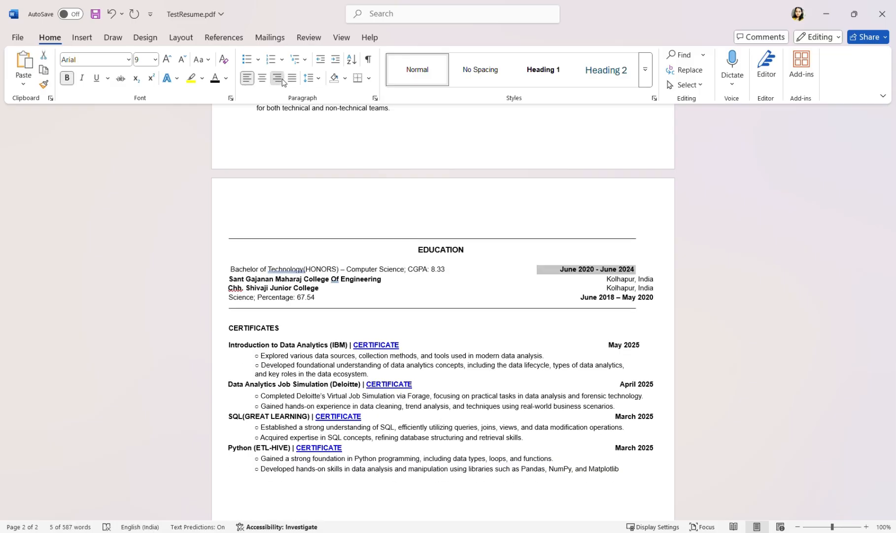
click(277, 77)
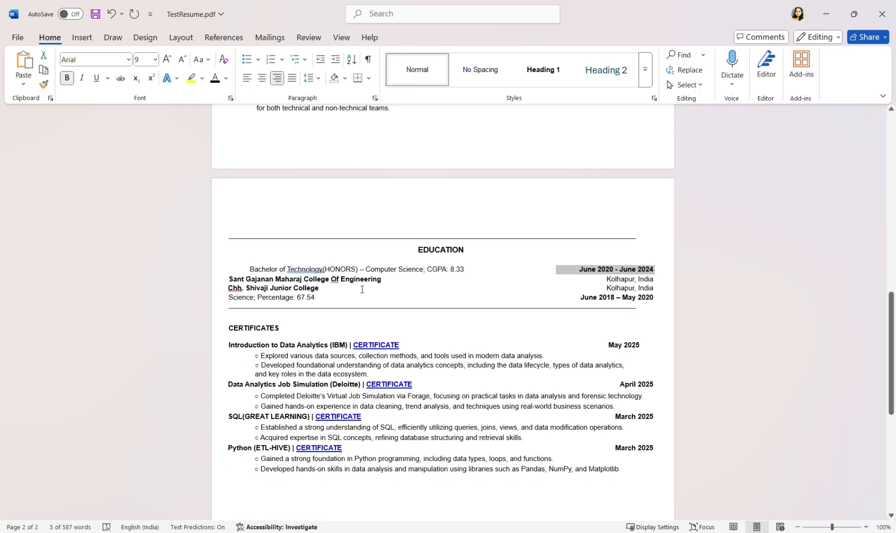
click(251, 272)
key(BackSpace)
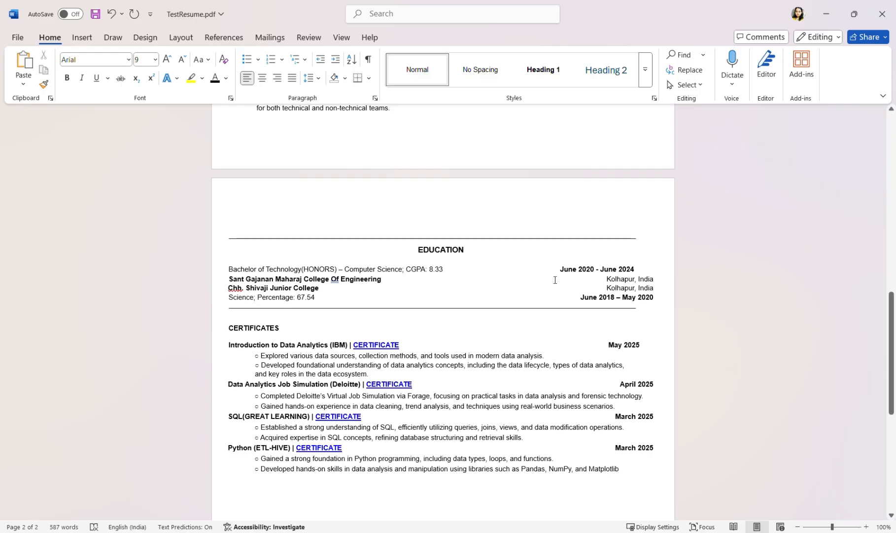
Step: Bold the Bachelor of Technology line, unbold the college name below it and fit June 2020 - June 2024 at the end of the degree line
click(557, 269)
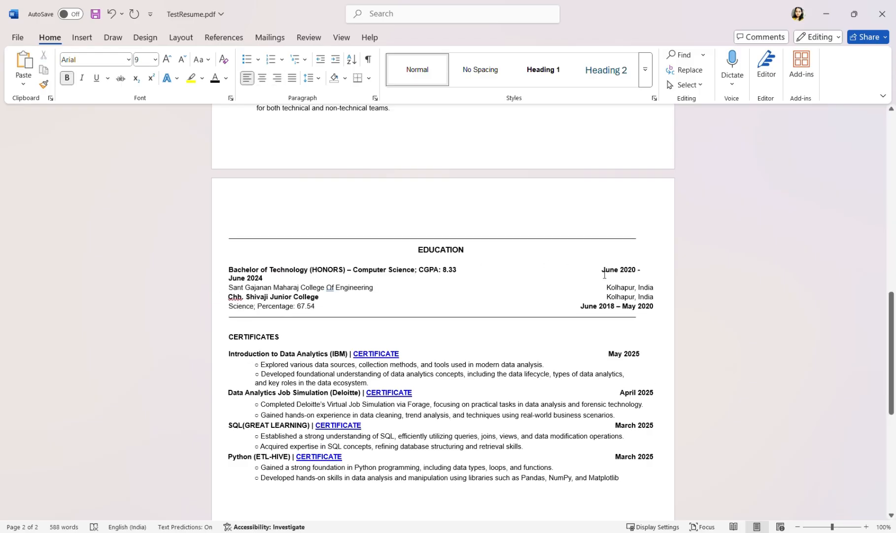
click(603, 270)
key(BackSpace)
key(BackSpace)
key(BackSpace)
key(BackSpace)
key(BackSpace)
key(BackSpace)
key(BackSpace)
key(BackSpace)
key(BackSpace)
key(BackSpace)
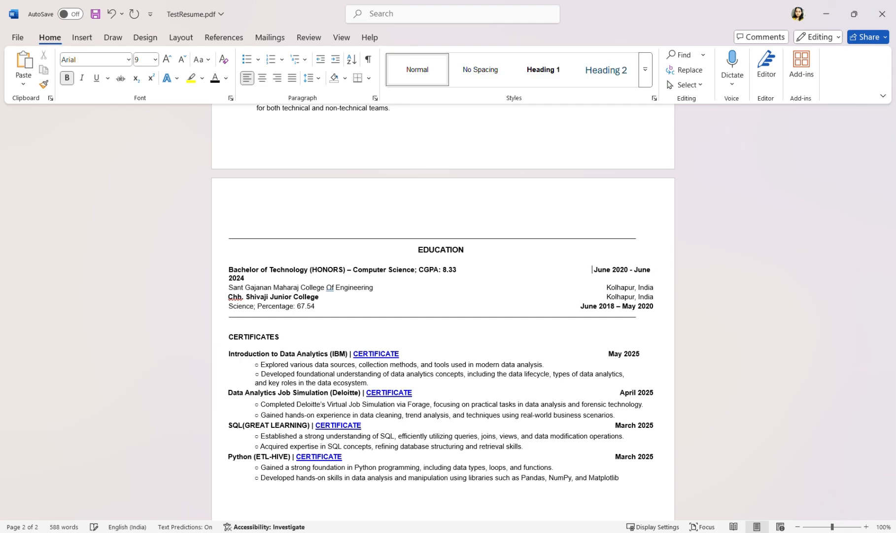
key(BackSpace)
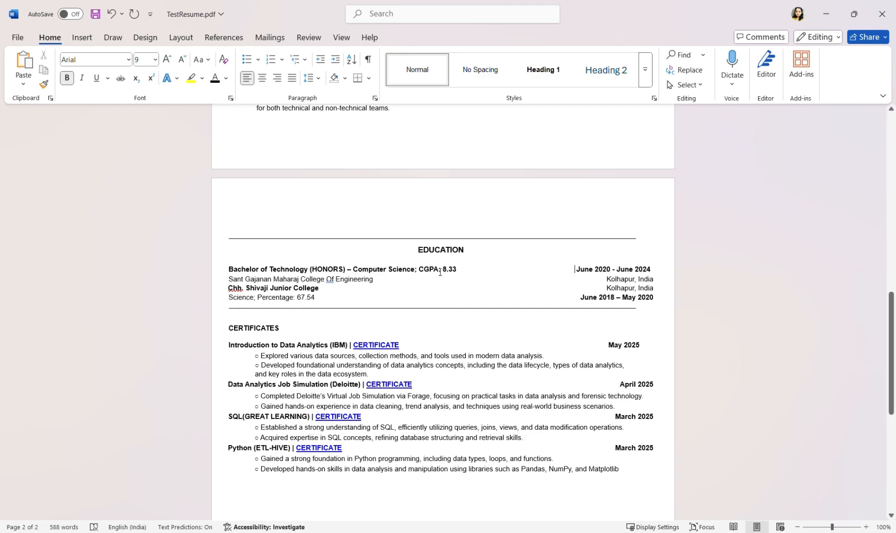
Step: Replace the semicolon after Computer Science with parentheses around CGPA: 8.33 and add a blank line below the engineering college line
key(BackSpace)
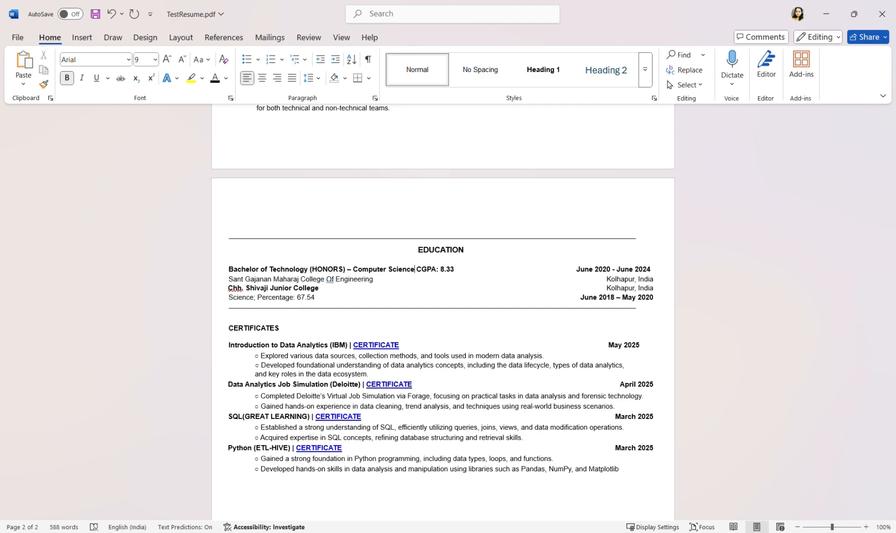
key(Down)
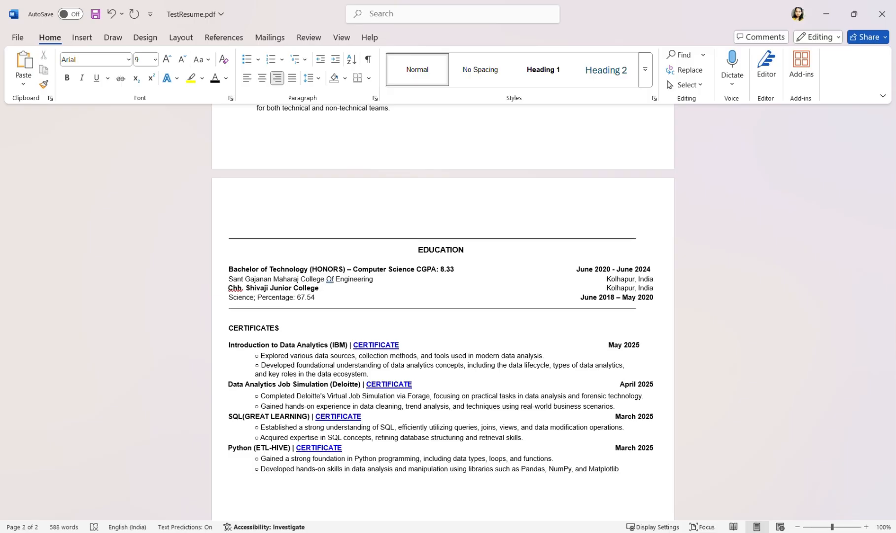
click(421, 272)
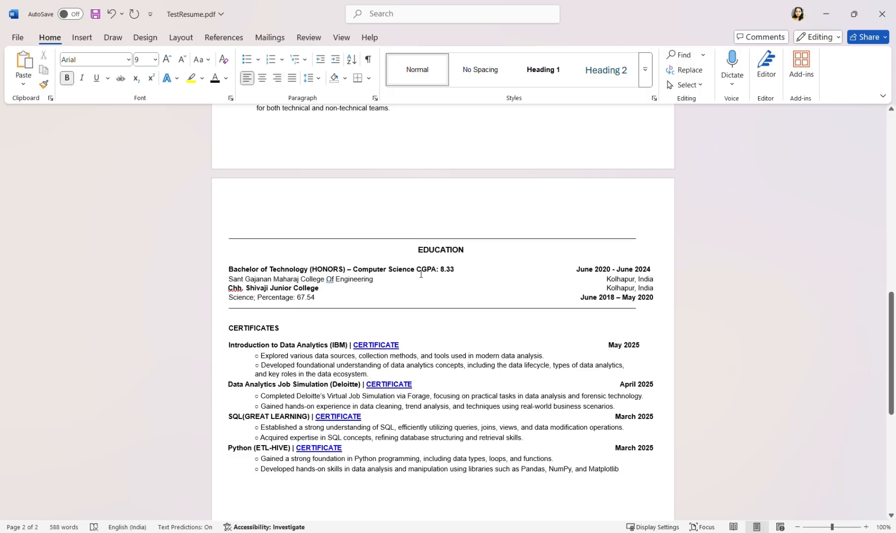
text(()
key(End)
text())
scroll(312, 280, down, 1)
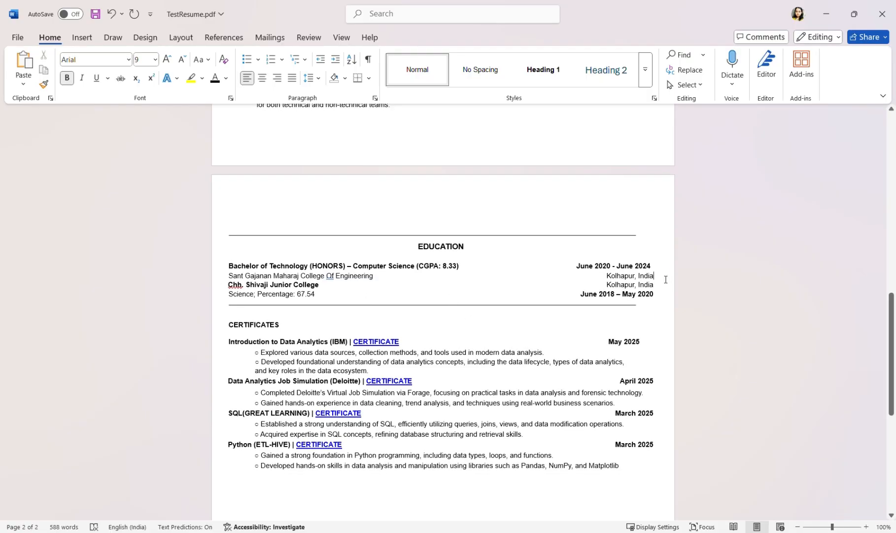
key(Return)
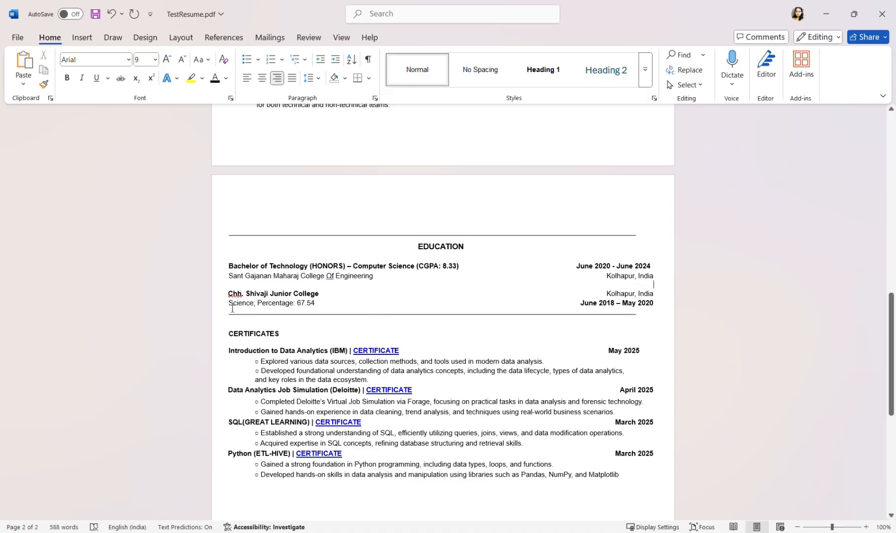
Step: Move the Science percentage line with June 2018 – May 2020 above the Chh. Shivaji Junior College line, at the left margin
drag(232, 309, 656, 307)
key(ctrl+c)
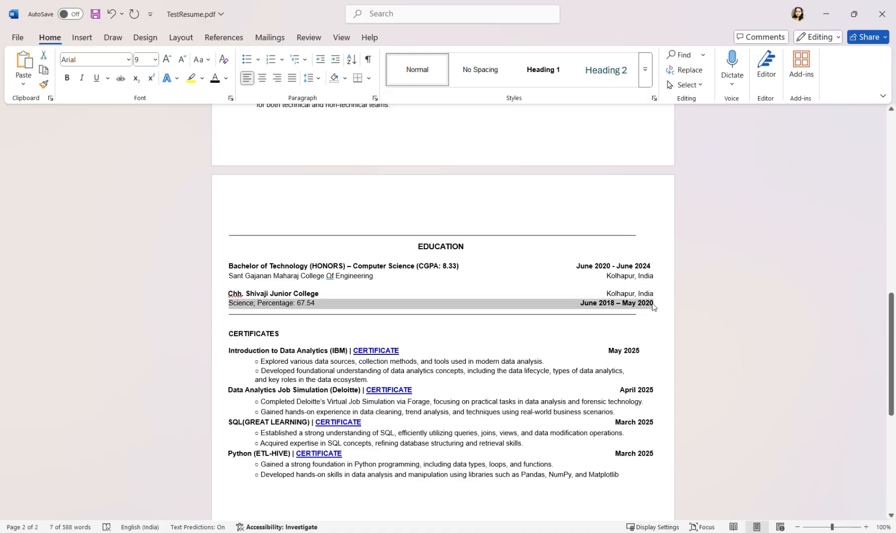
key(BackSpace)
key(BackSpace)
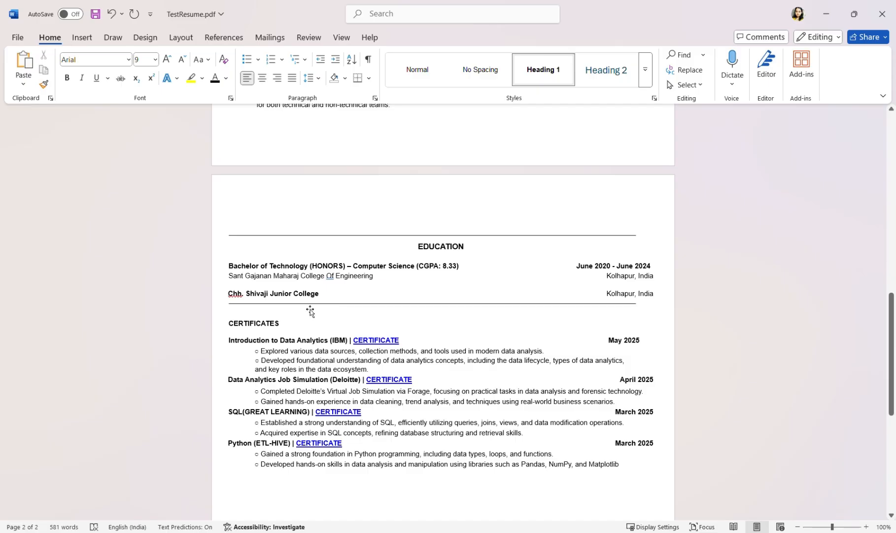
click(263, 287)
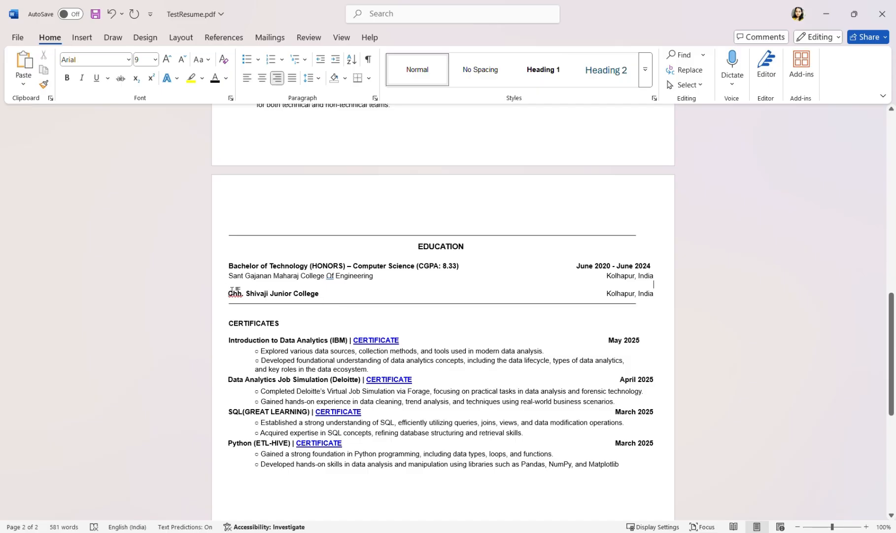
key(ctrl+l)
key(Return)
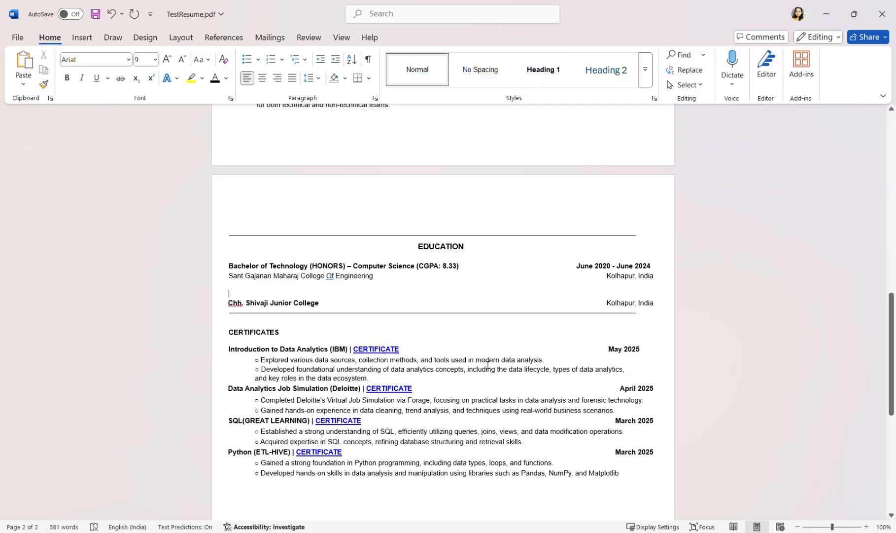
key(ctrl+v)
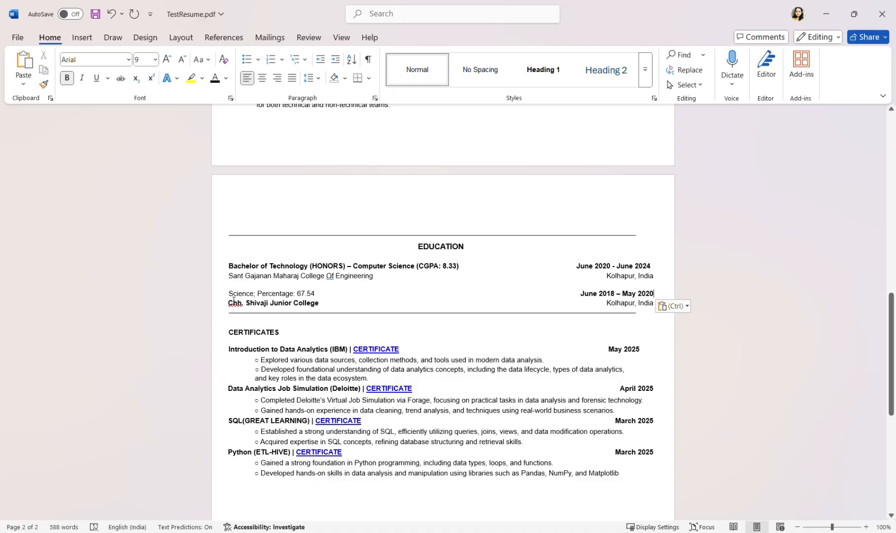
Step: Add Intermediate before Science, put Science in parentheses and remove the semicolon after it
click(230, 295)
text(High)
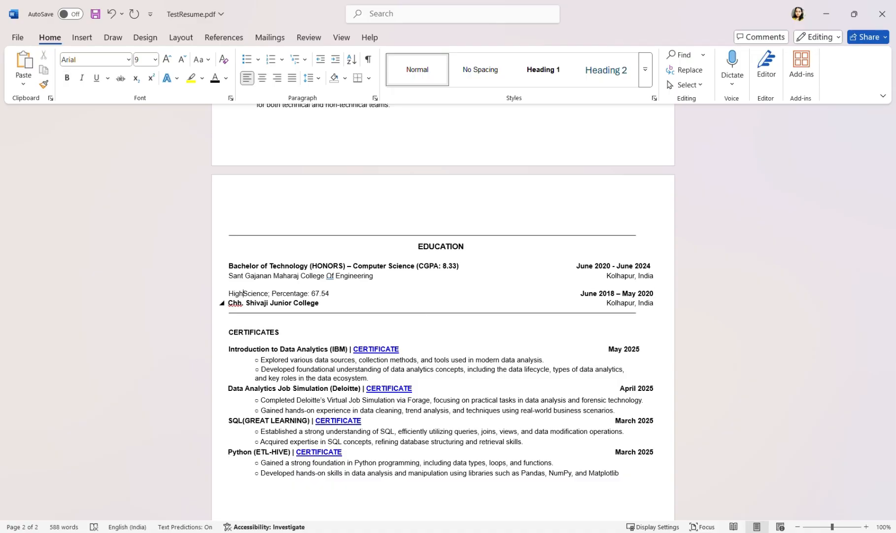
key(BackSpace)
key(BackSpace)
key(BackSpace)
key(BackSpace)
text(Intermediate)
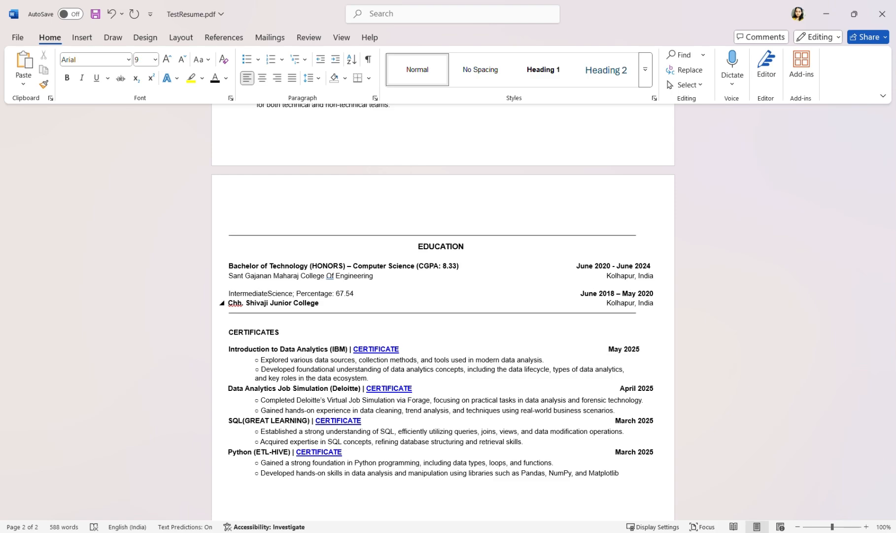
text(:)
key(BackSpace)
text(())
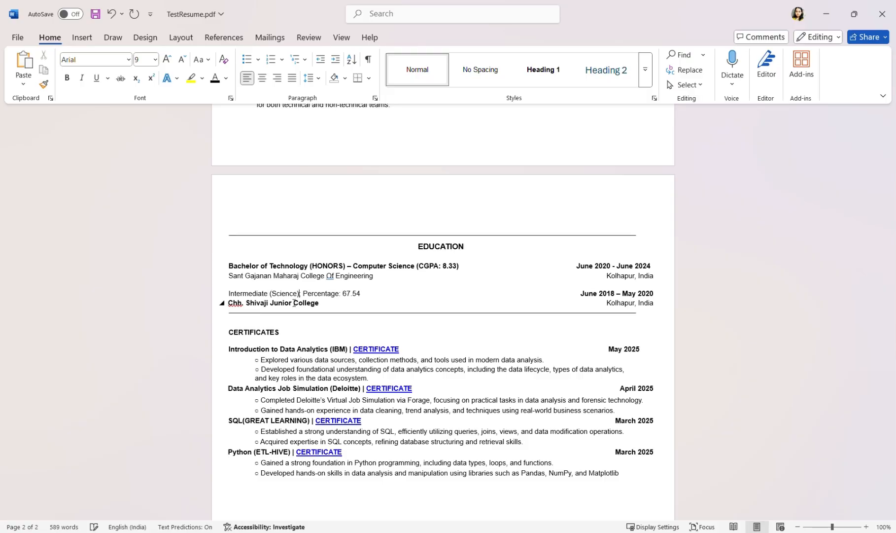
key(BackSpace)
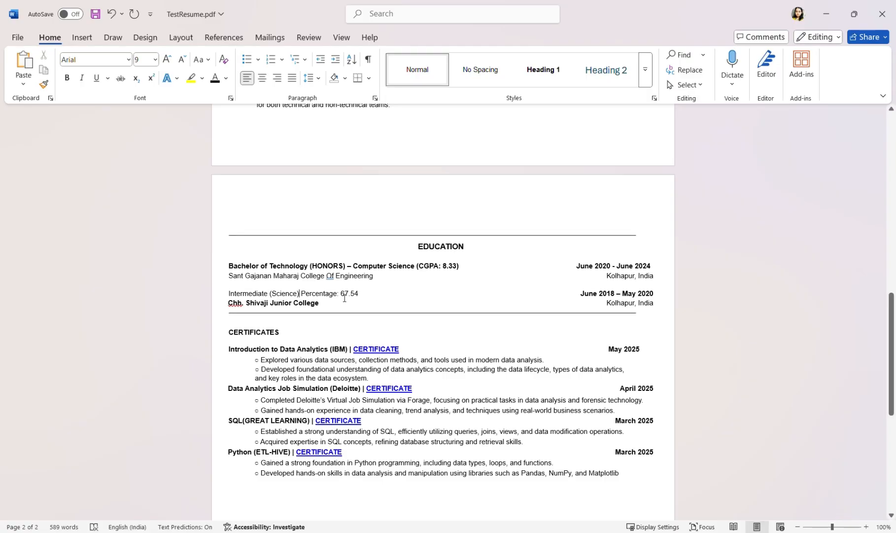
Step: Replace the word Percentage after Intermediate (Science) with a spaced colon and add a percent sign after 67.54
key(Delete)
key(Delete)
key(Delete)
key(Delete)
key(Delete)
key(Delete)
key(Delete)
key(Delete)
key(Delete)
key(Delete)
key(Delete)
key(Delete)
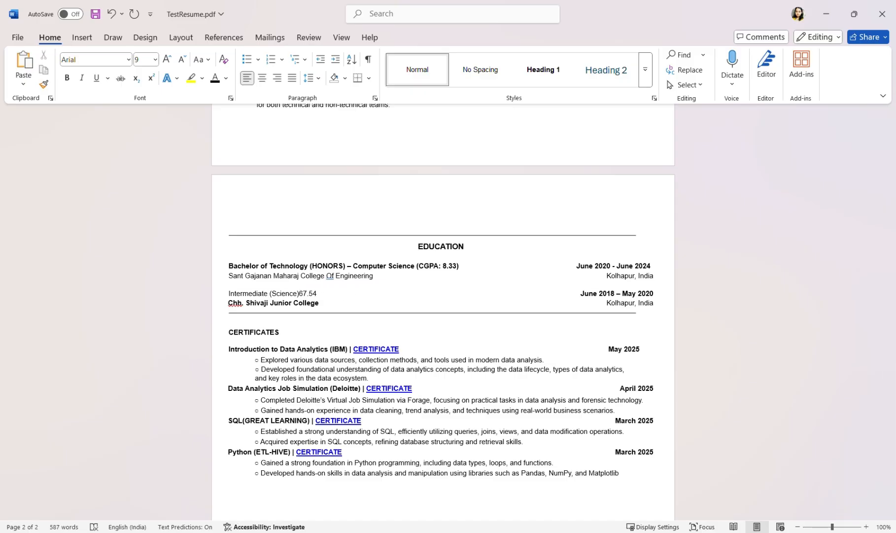
text(: )
text(%)
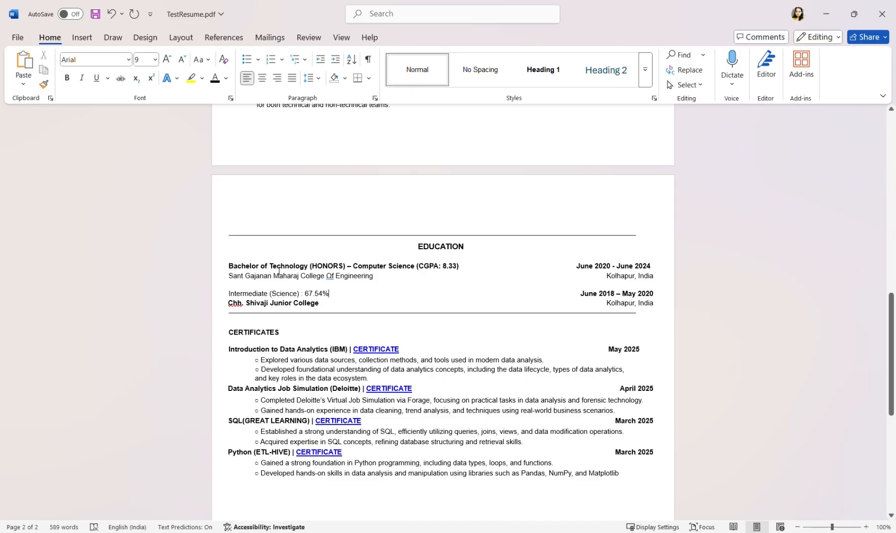
Step: Bold the Intermediate (Science) : 67.54% text and unbold the junior college name below it
triple_click(334, 293)
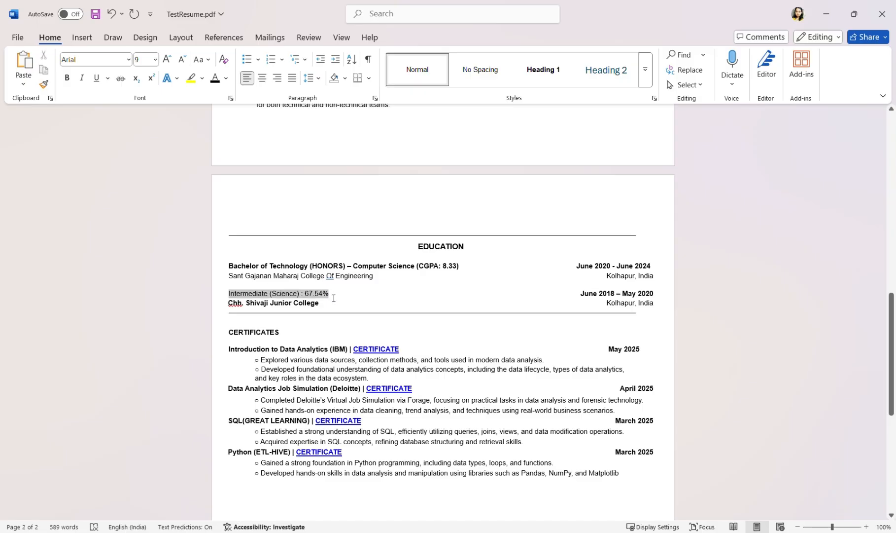
click(68, 78)
drag(294, 305, 233, 306)
click(68, 79)
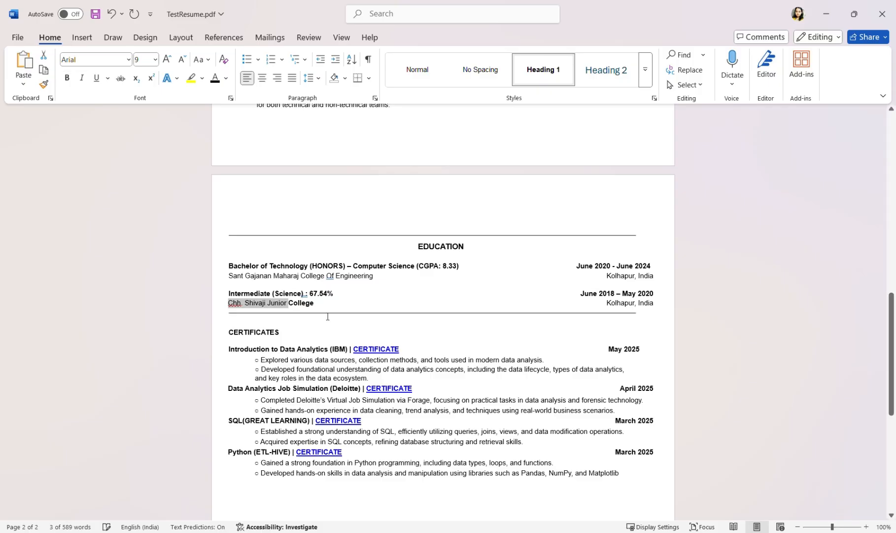
double_click(302, 303)
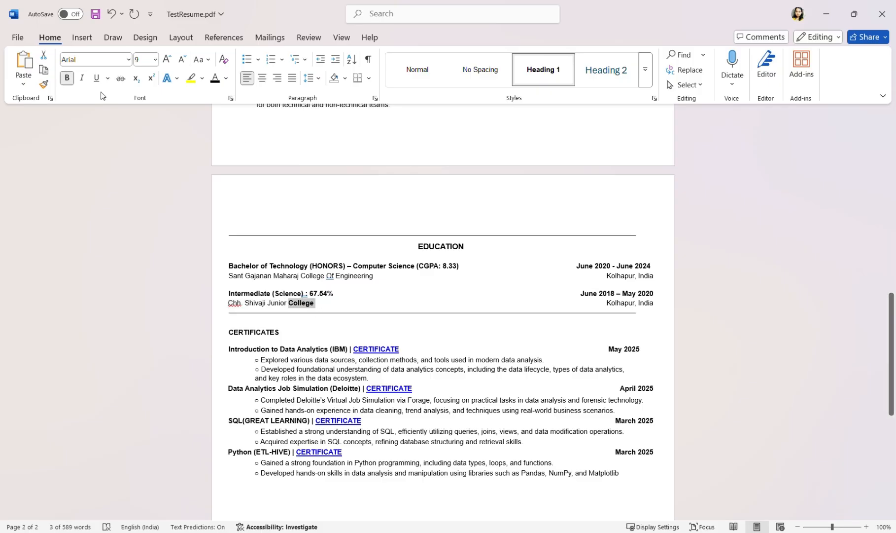
click(67, 78)
Step: Shorten Chh. to Ch. in the junior college name
click(394, 320)
click(240, 305)
key(BackSpace)
key(BackSpace)
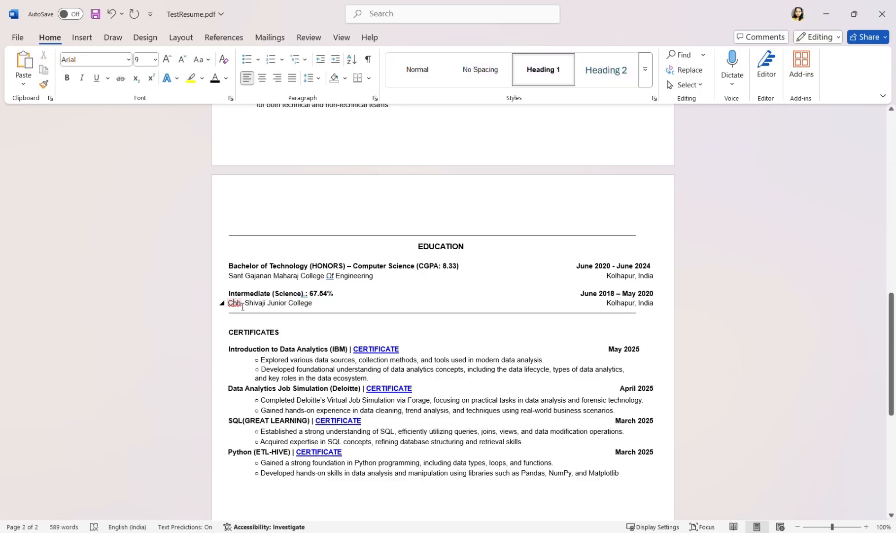
text(.)
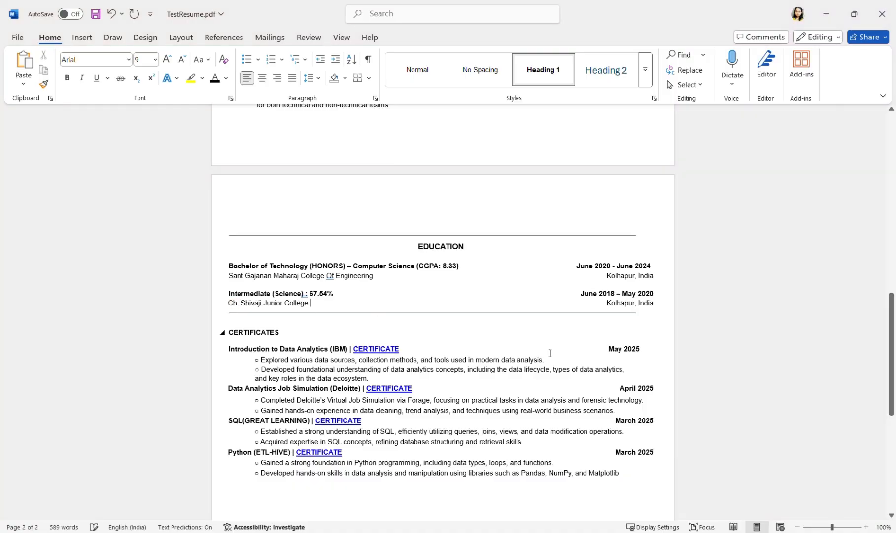
Step: Delete the description bullets under the IBM and Deloitte certificates, leaving no blank lines between the entries
scroll(566, 368, down, 5)
scroll(419, 252, up, 7)
scroll(296, 348, down, 1)
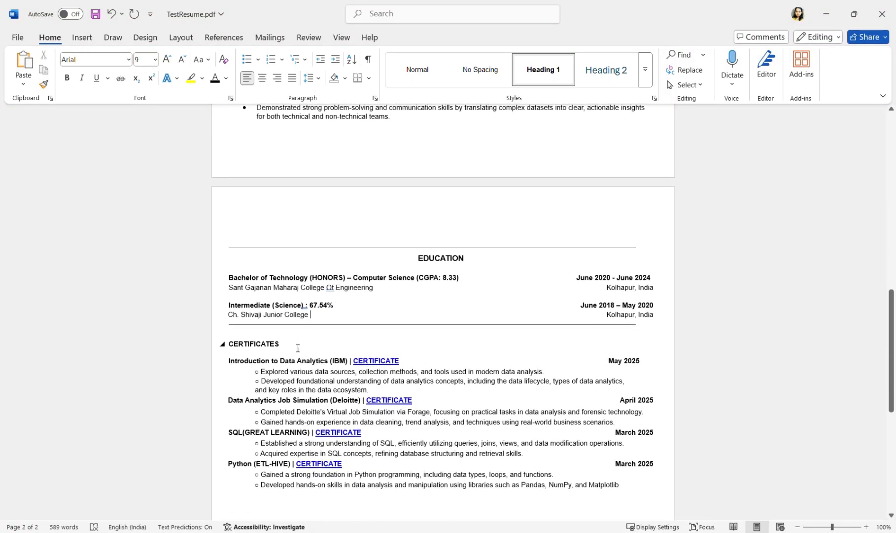
key(End)
scroll(294, 347, down, 2)
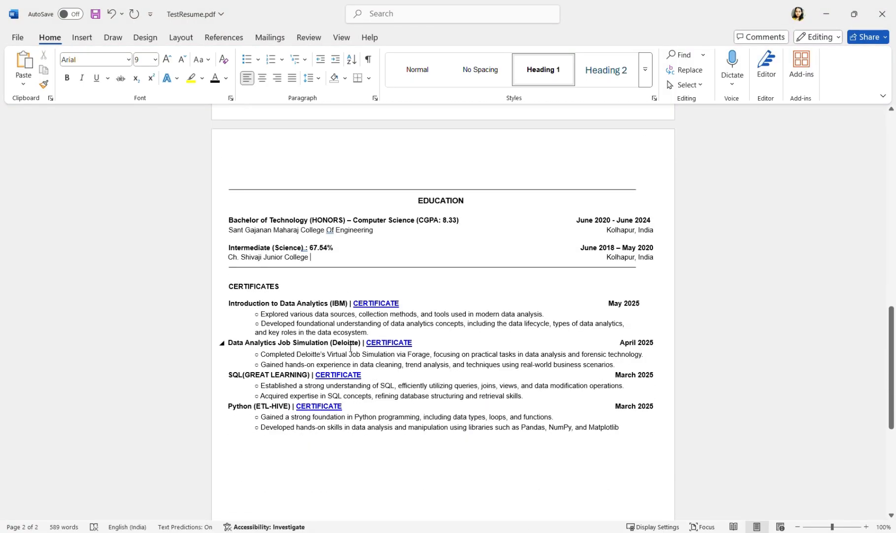
drag(256, 314, 371, 335)
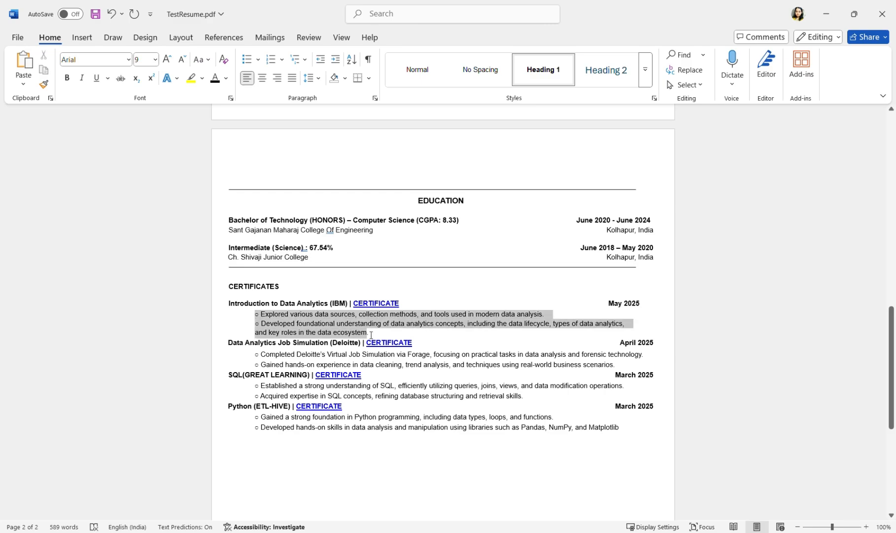
key(BackSpace)
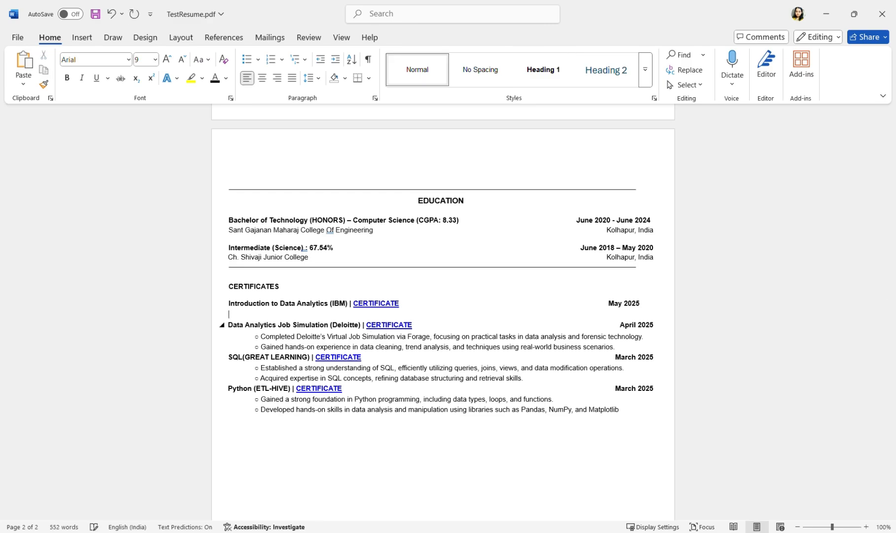
key(Delete)
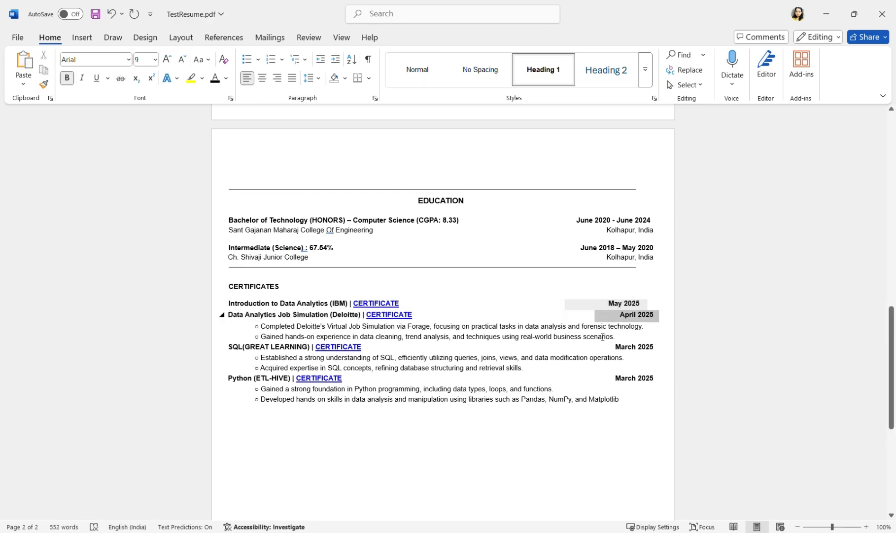
drag(603, 337, 647, 341)
key(BackSpace)
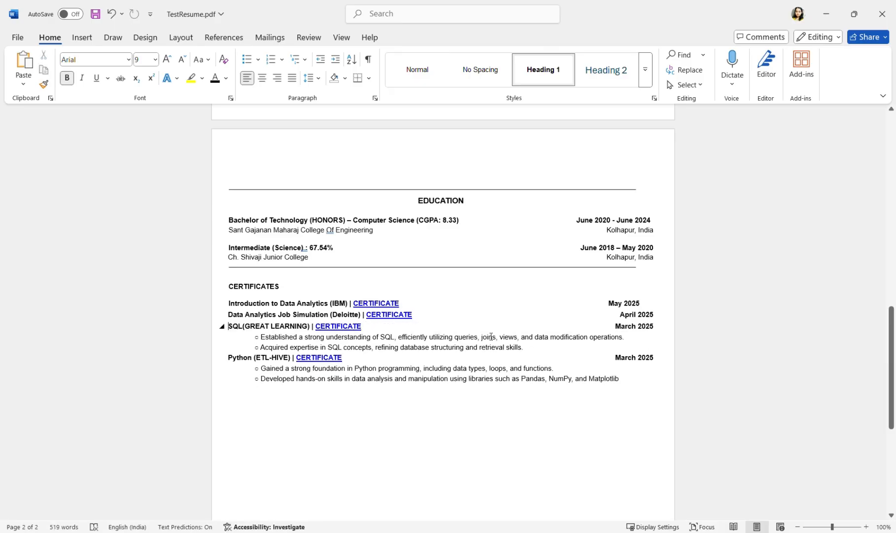
Step: Delete the two bullets under the SQL (GREAT LEARNING) certificate and the blank line they leave
drag(262, 337, 522, 351)
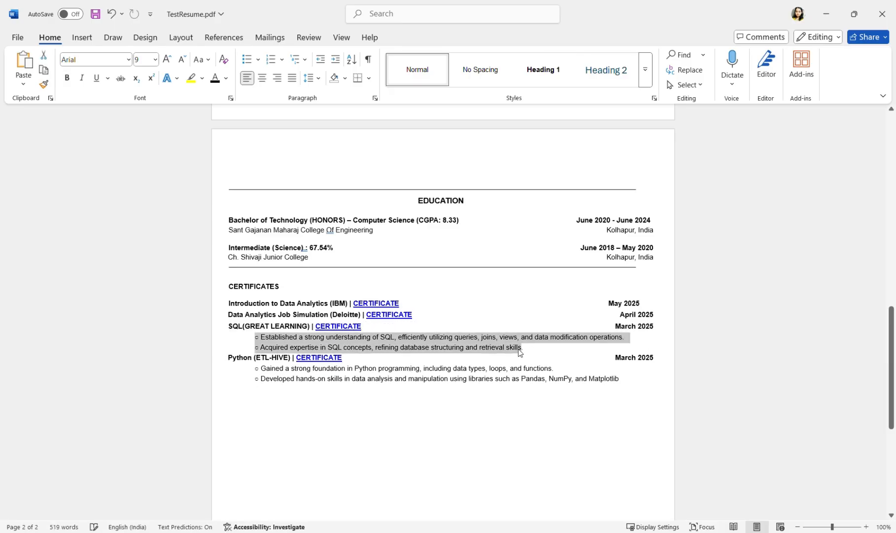
key(BackSpace)
key(BackSpace)
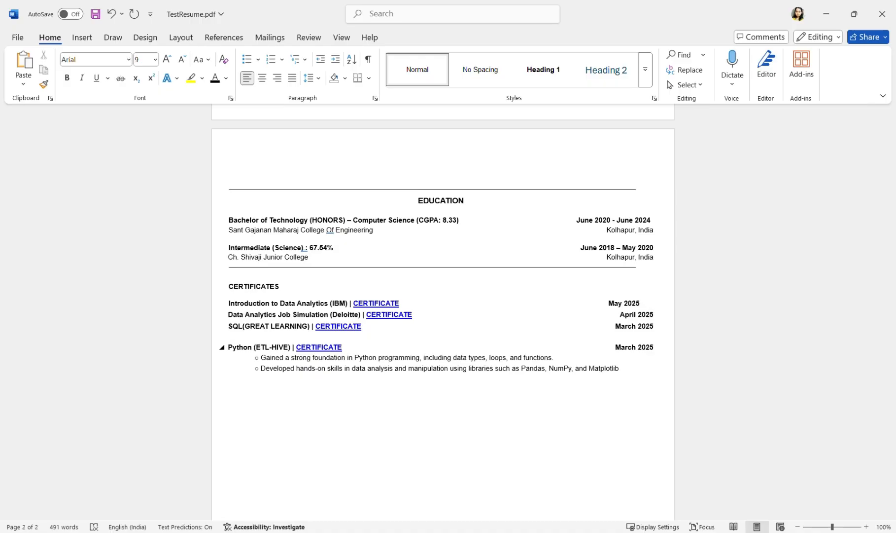
key(BackSpace)
Step: Center the CERTIFICATES heading and delete the two bullets under the Python (ETL-HIVE) certificate
click(613, 306)
key(ctrl+e)
drag(256, 347, 636, 362)
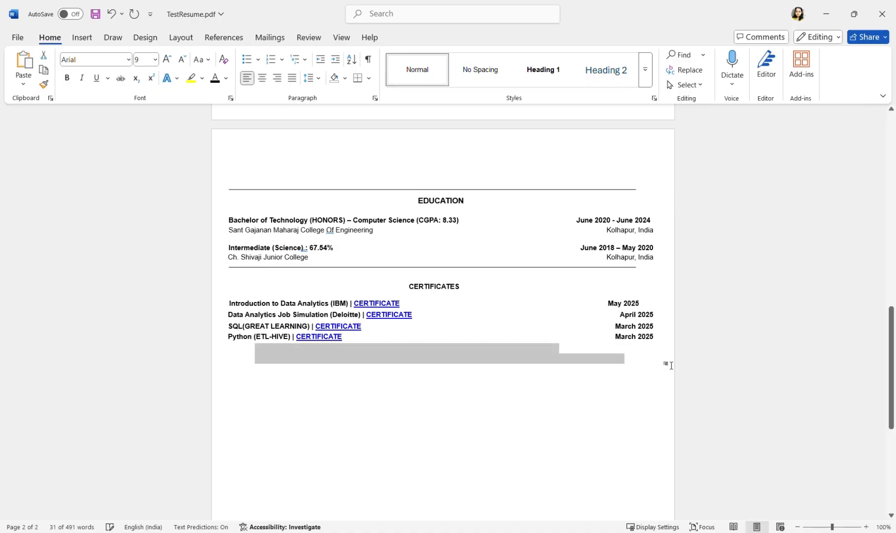
key(Delete)
key(BackSpace)
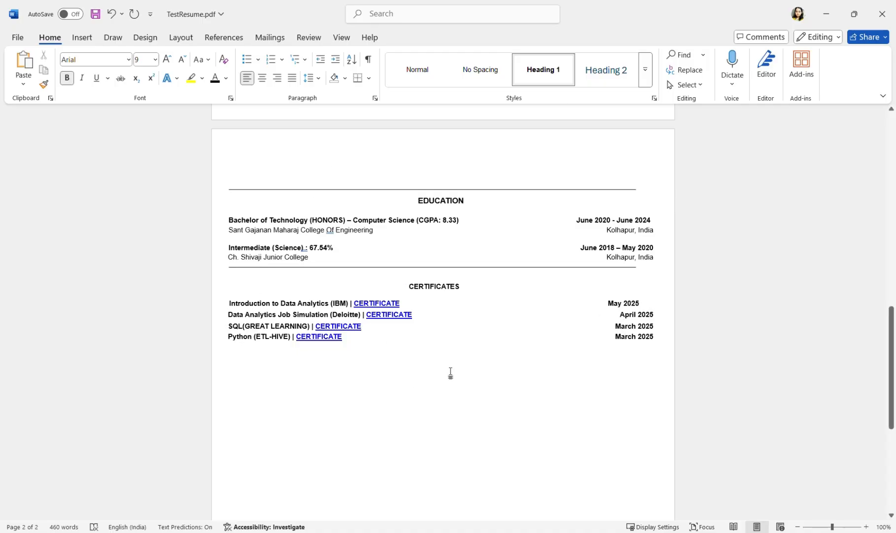
Step: Review the edited resume from its header, and check the sections through Certificates in TestedResume.pdf in the browser
scroll(518, 419, up, 4)
scroll(518, 420, up, 7)
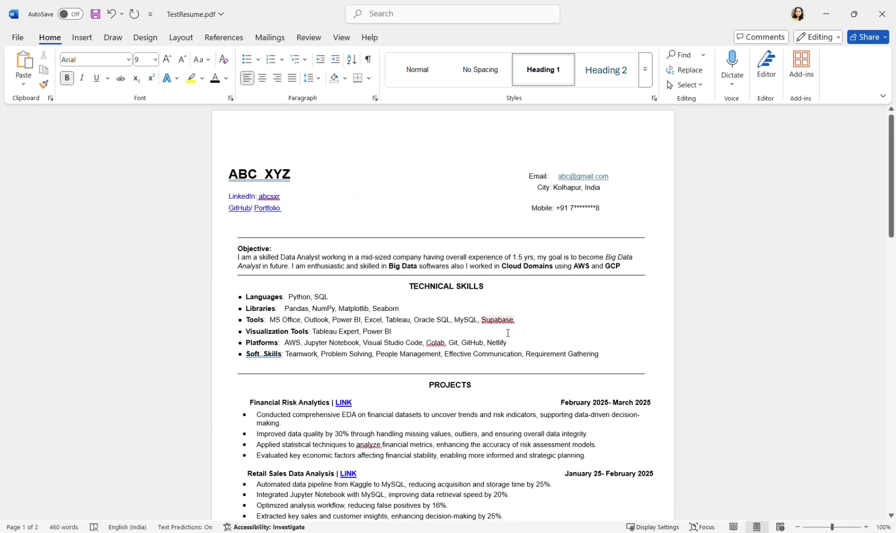
scroll(522, 158, up, 1)
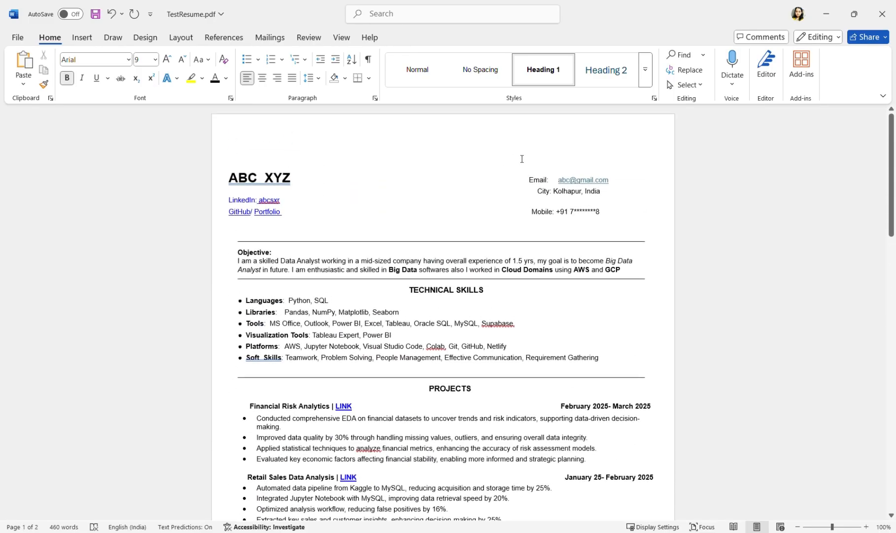
scroll(432, 378, down, 3)
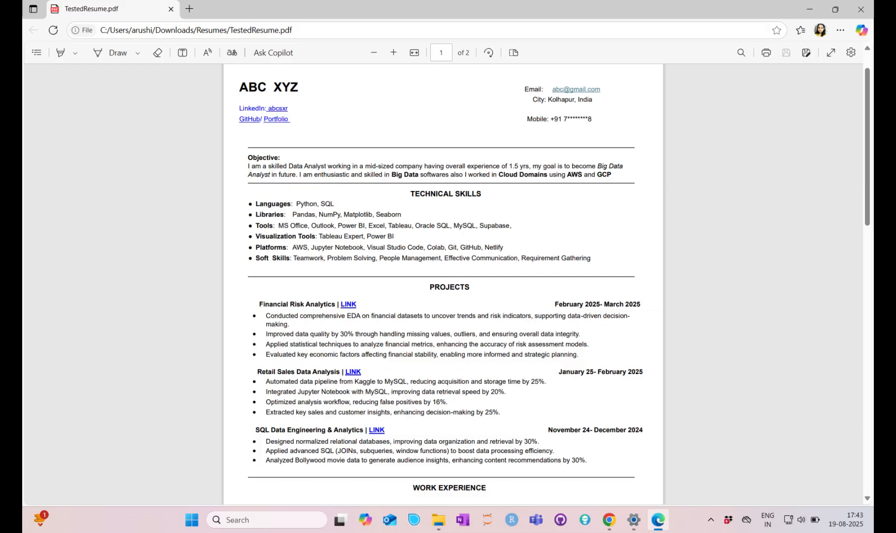
scroll(444, 283, down, 10)
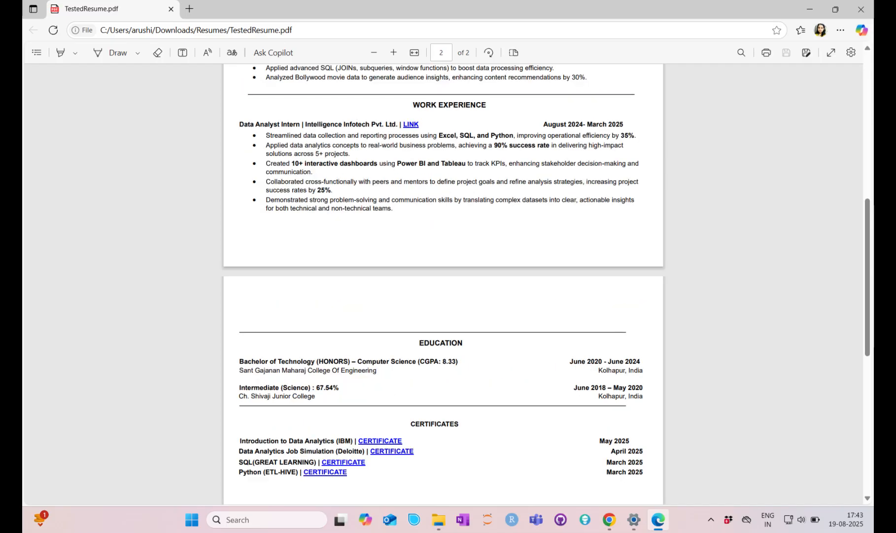